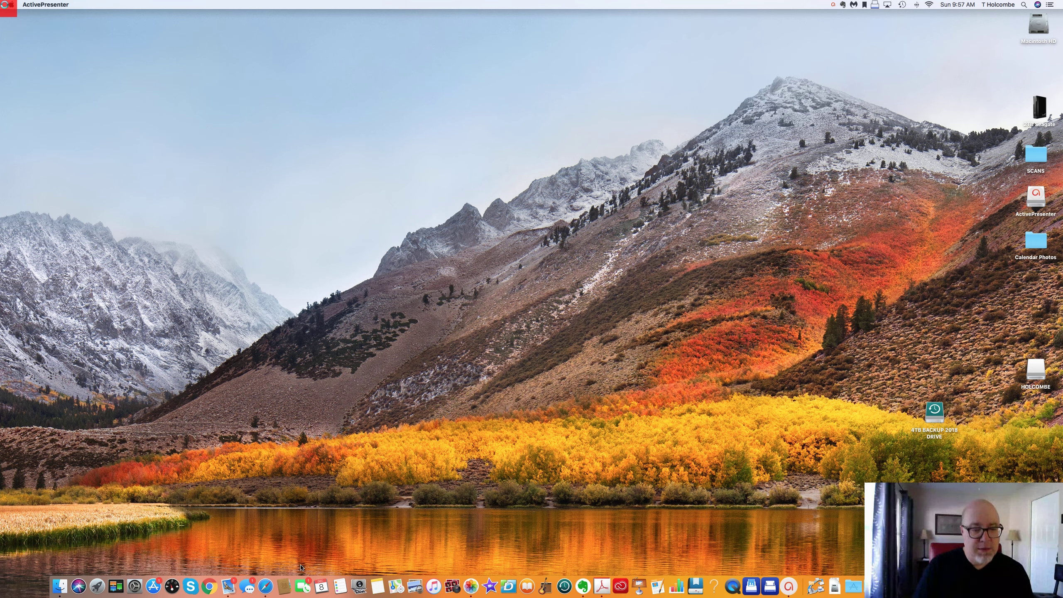
# Switch to Safari to view the USB port logo image results, and minimize its window.
pyautogui.click(265, 586)
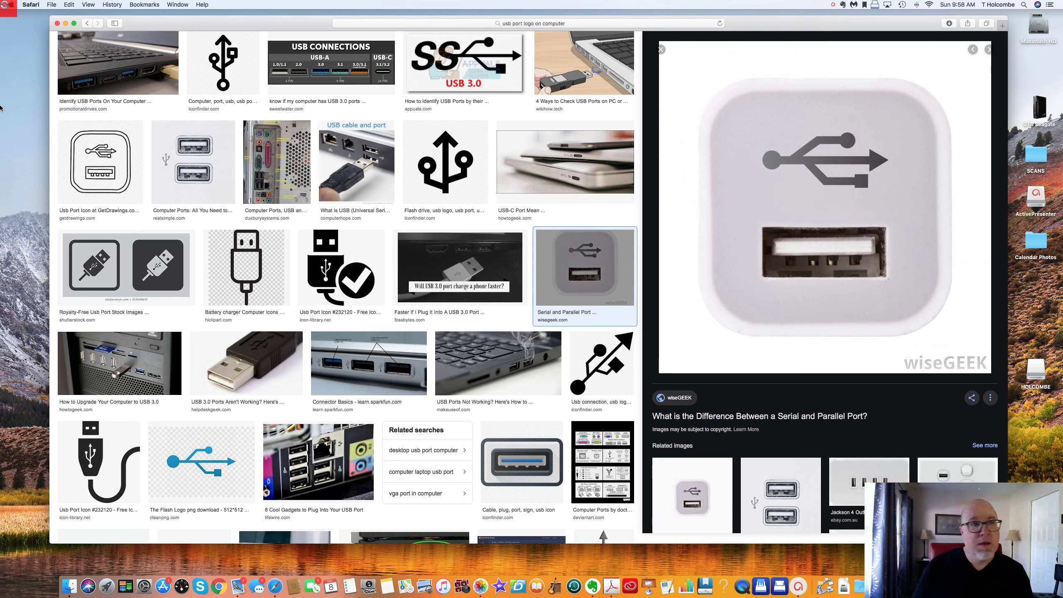
pyautogui.click(66, 22)
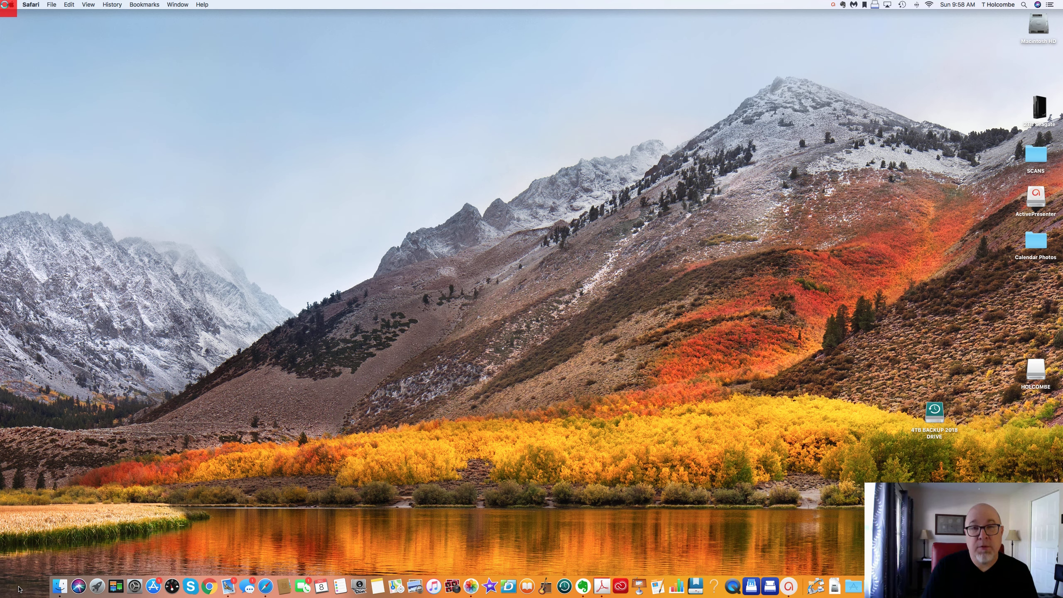
# Switch to Finder, place its window in the desktop's upper-left corner and stretch it down to just above the Dock.
pyautogui.click(60, 587)
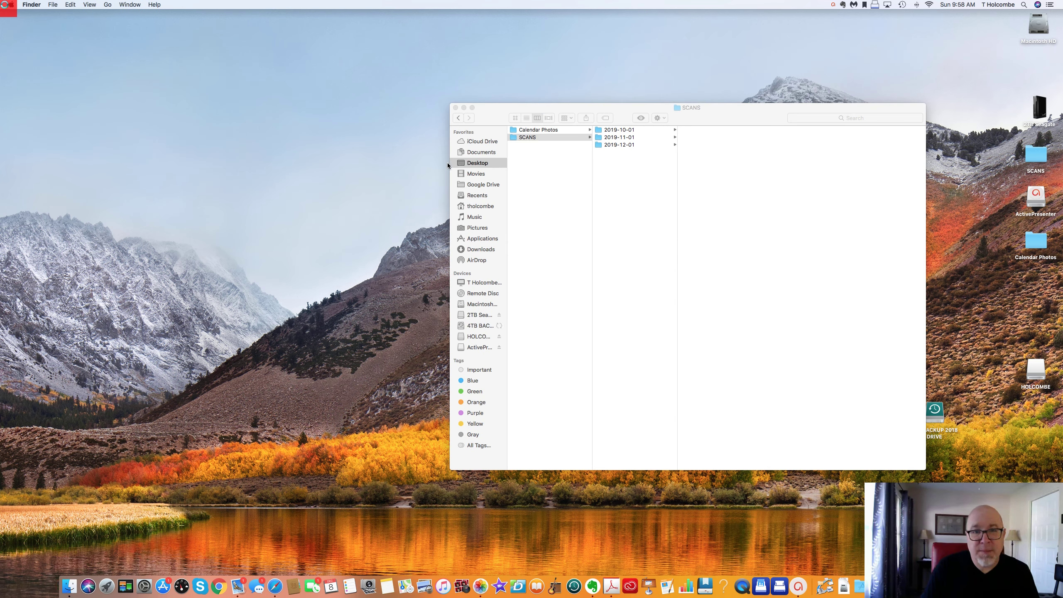
pyautogui.moveTo(490, 119); pyautogui.dragTo(270, 97)
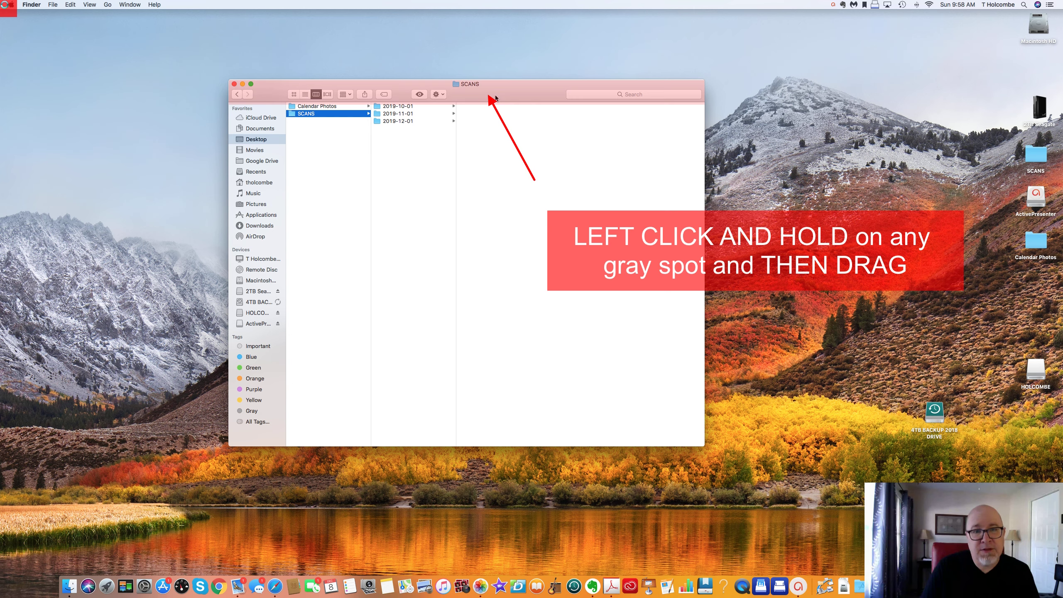
pyautogui.moveTo(511, 88); pyautogui.dragTo(287, 24)
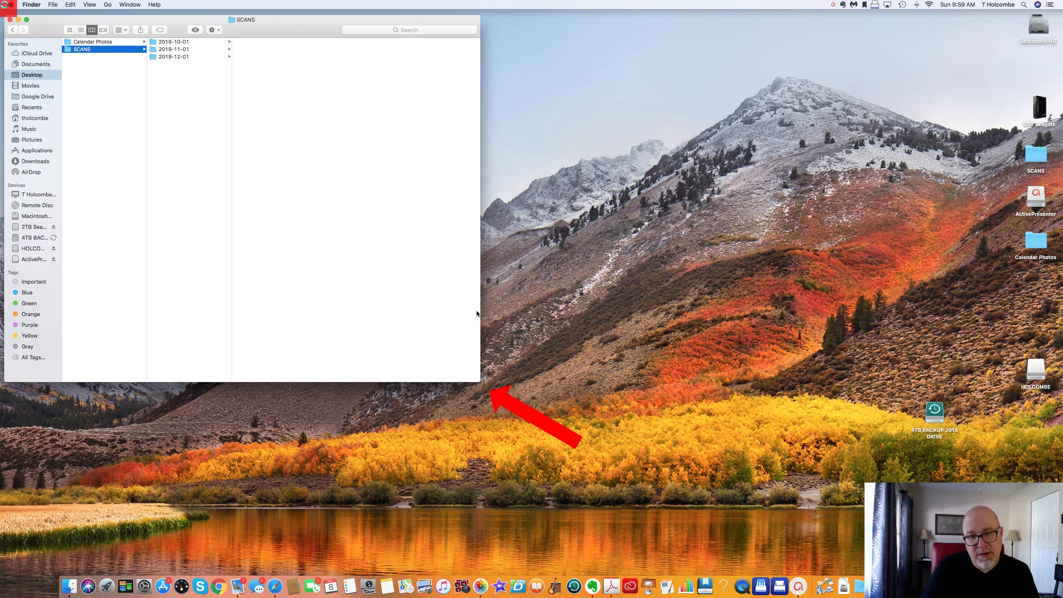
pyautogui.moveTo(480, 310)
pyautogui.mouseDown()
pyautogui.moveTo(439, 312)
pyautogui.moveTo(496, 310)
pyautogui.moveTo(465, 313)
pyautogui.mouseUp()
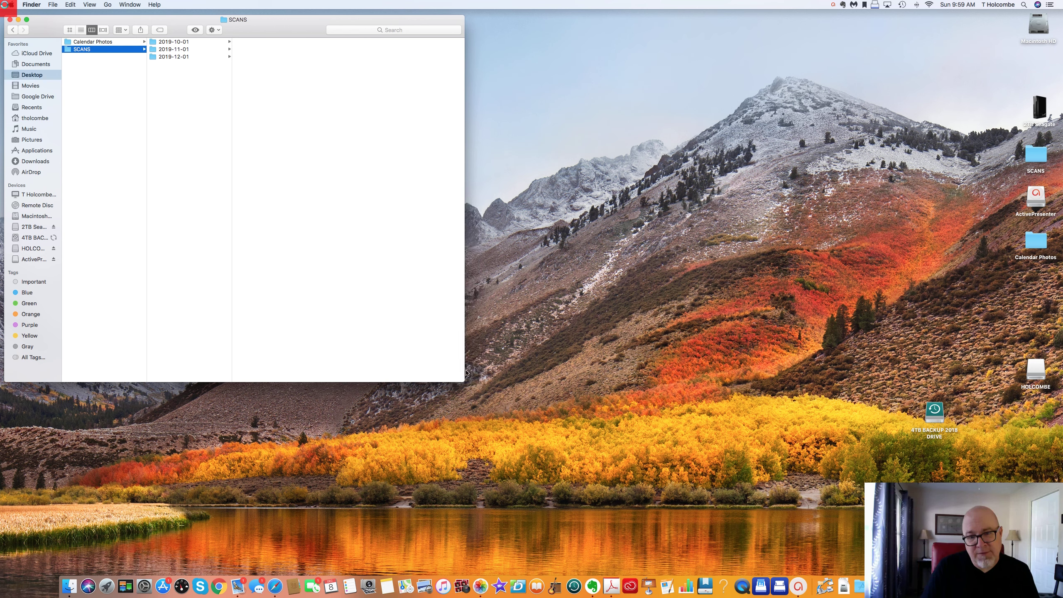
pyautogui.moveTo(463, 383); pyautogui.dragTo(486, 574)
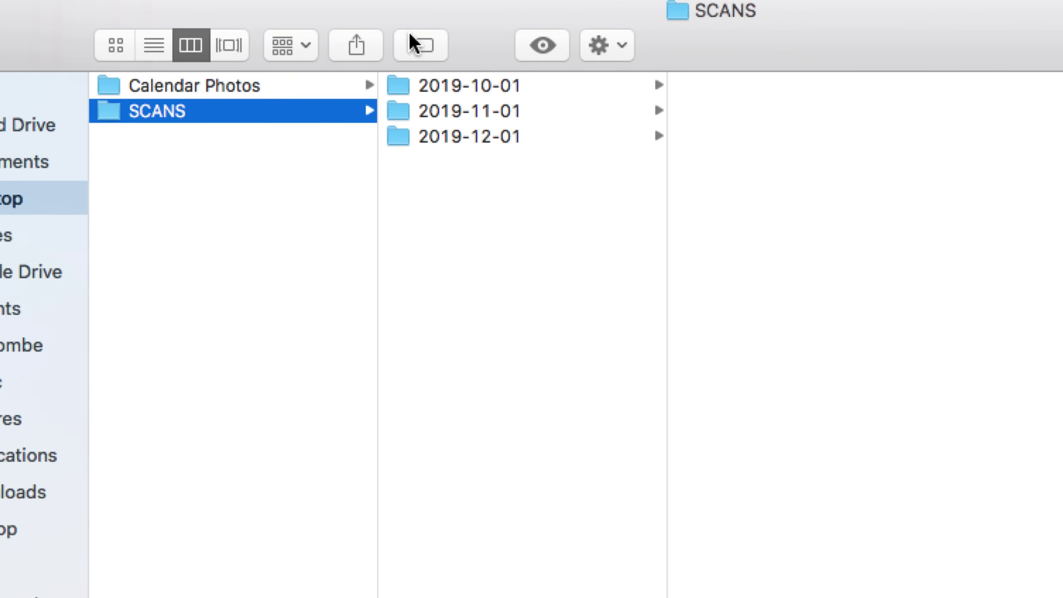
# Try the icon and list views for the folder contents and return to column view.
pyautogui.click(112, 46)
pyautogui.click(154, 46)
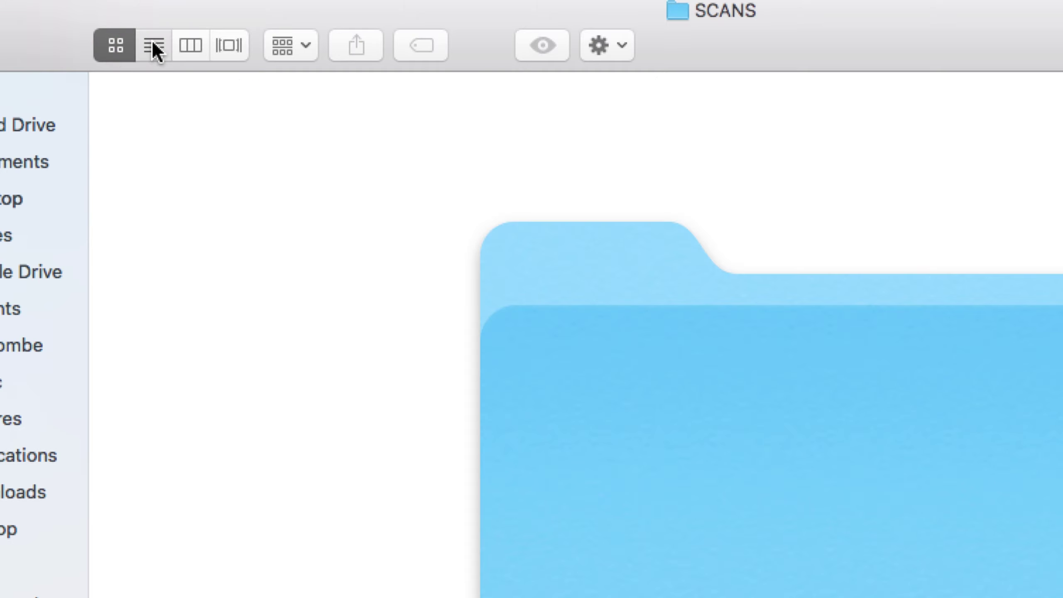
pyautogui.click(195, 44)
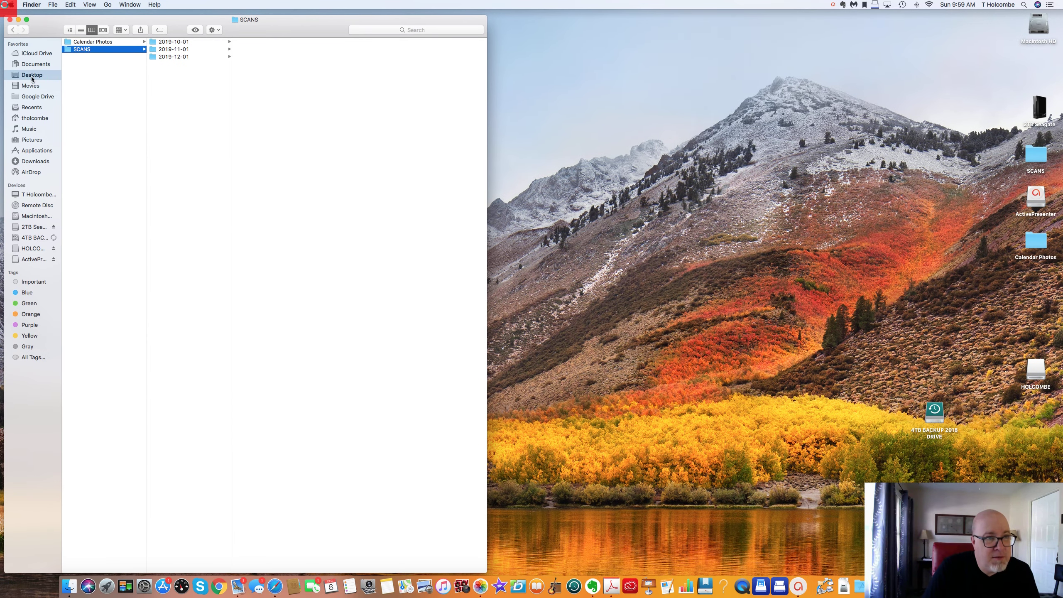
# Open the external drive named after the family and show the contents of its folder of old family material.
pyautogui.click(33, 249)
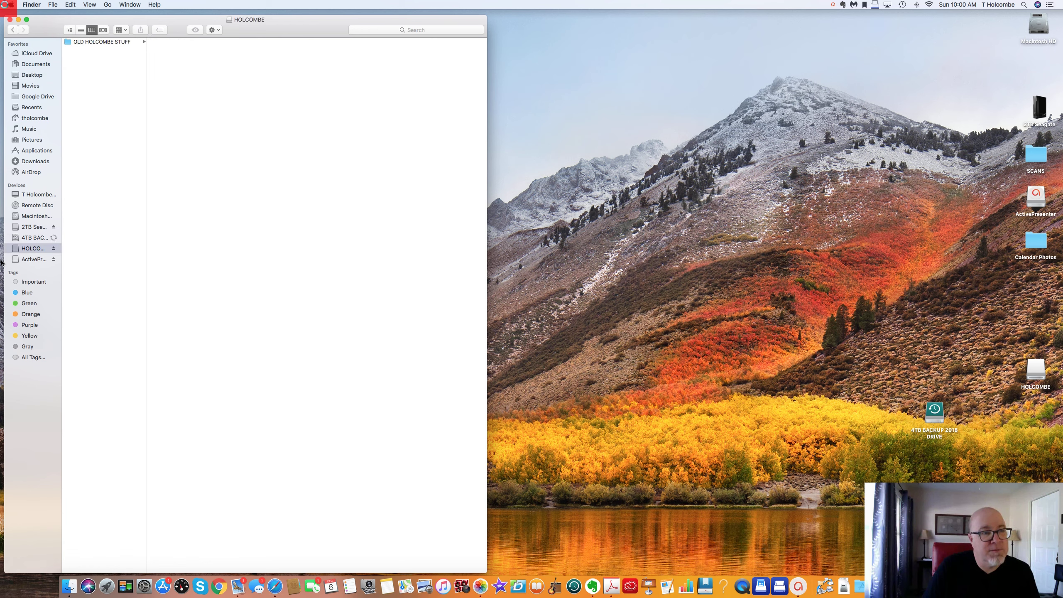
pyautogui.click(31, 250)
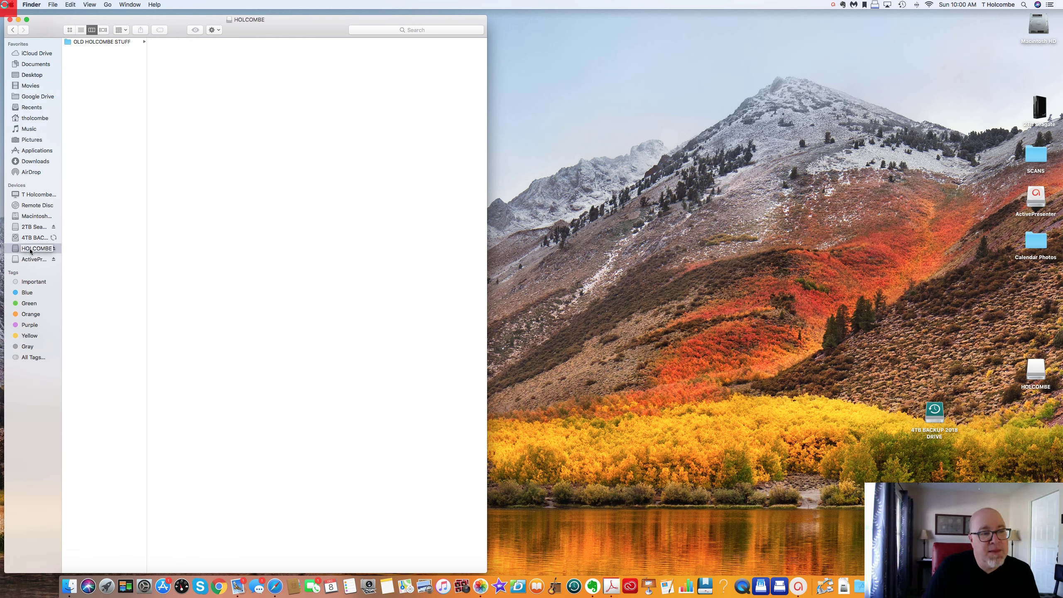
pyautogui.click(102, 74)
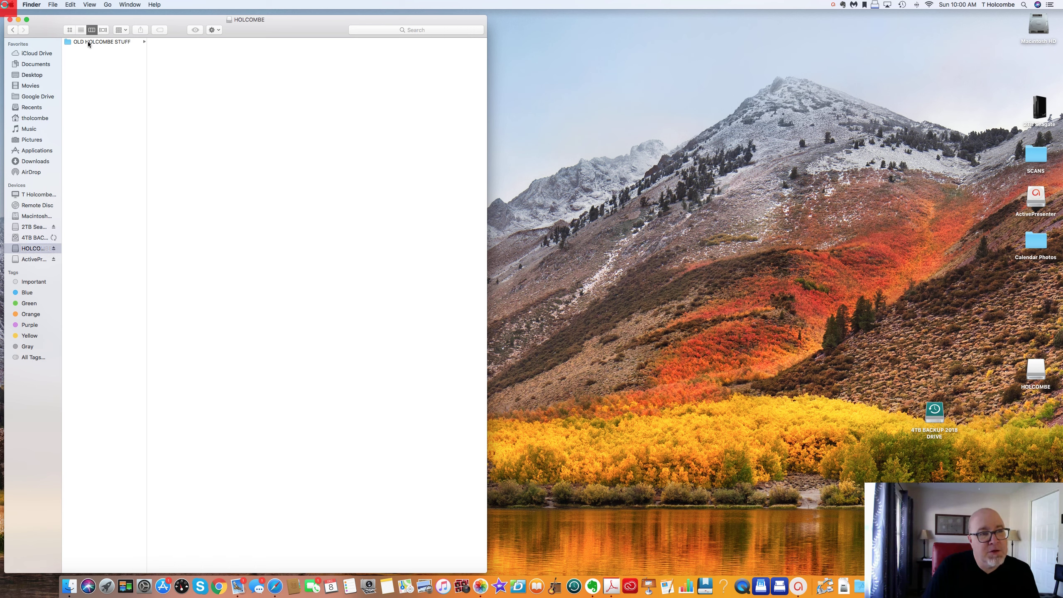
pyautogui.click(95, 42)
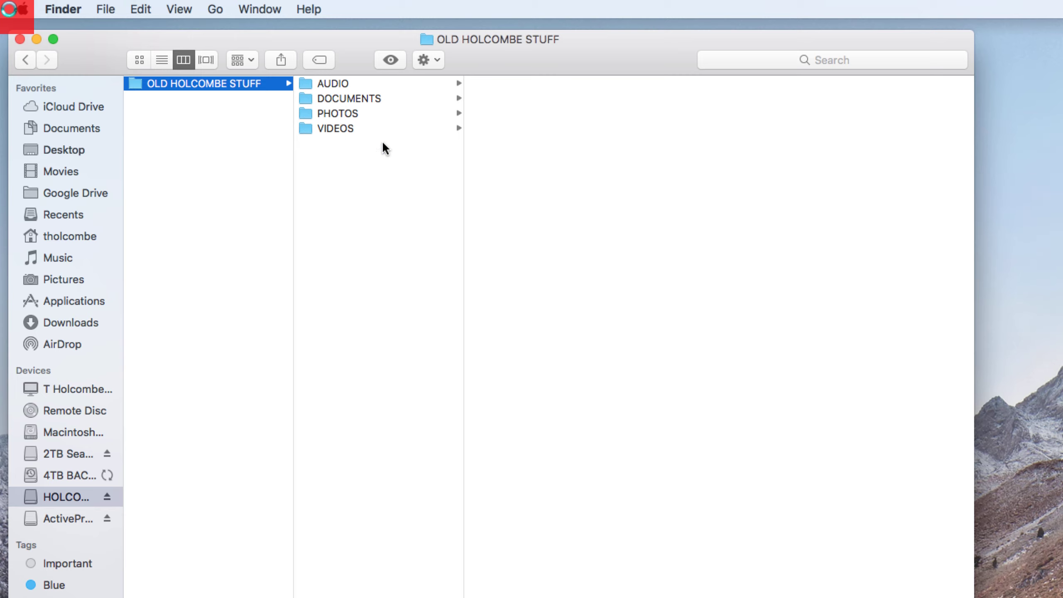
# Open the AUDIO folder and preview its two MP3 recordings in turn.
pyautogui.click(332, 84)
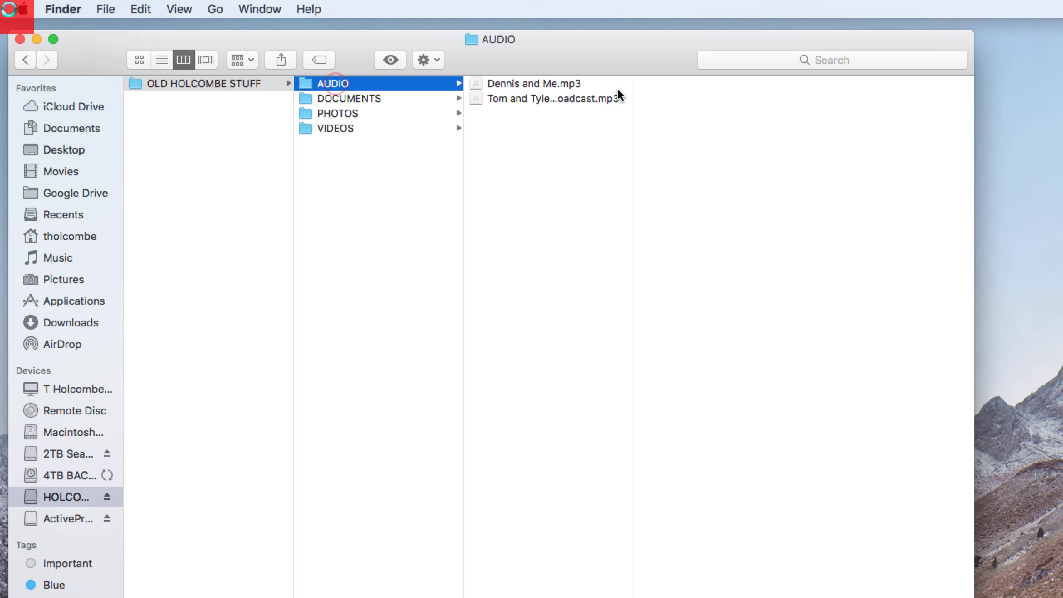
pyautogui.click(523, 85)
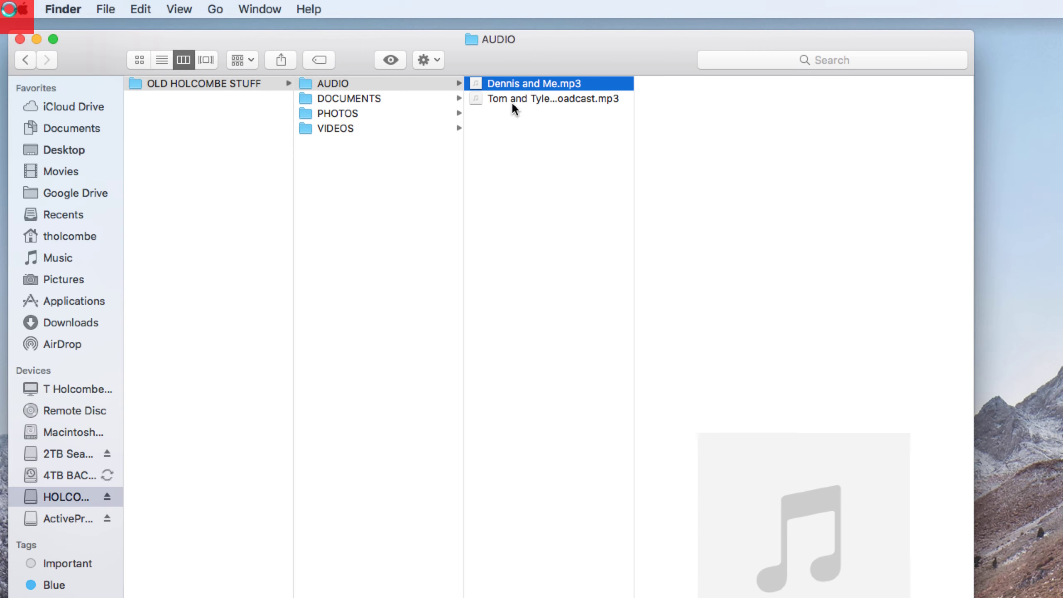
pyautogui.click(516, 100)
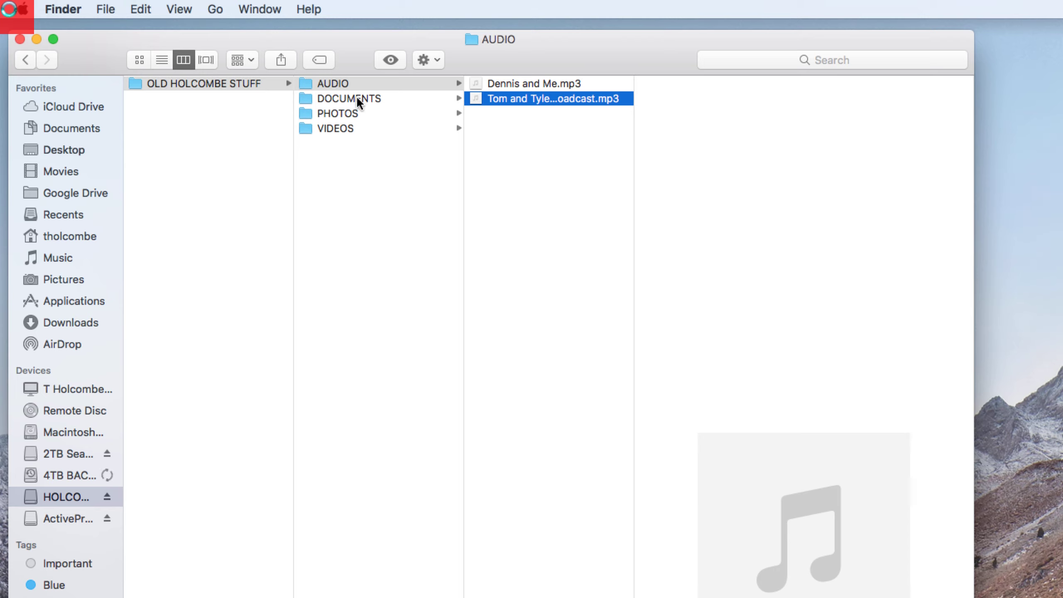
# Browse the VIDEOS folder, previewing the four M4V files, and play the family video ending in 1_Title_1.m4v.
pyautogui.click(333, 126)
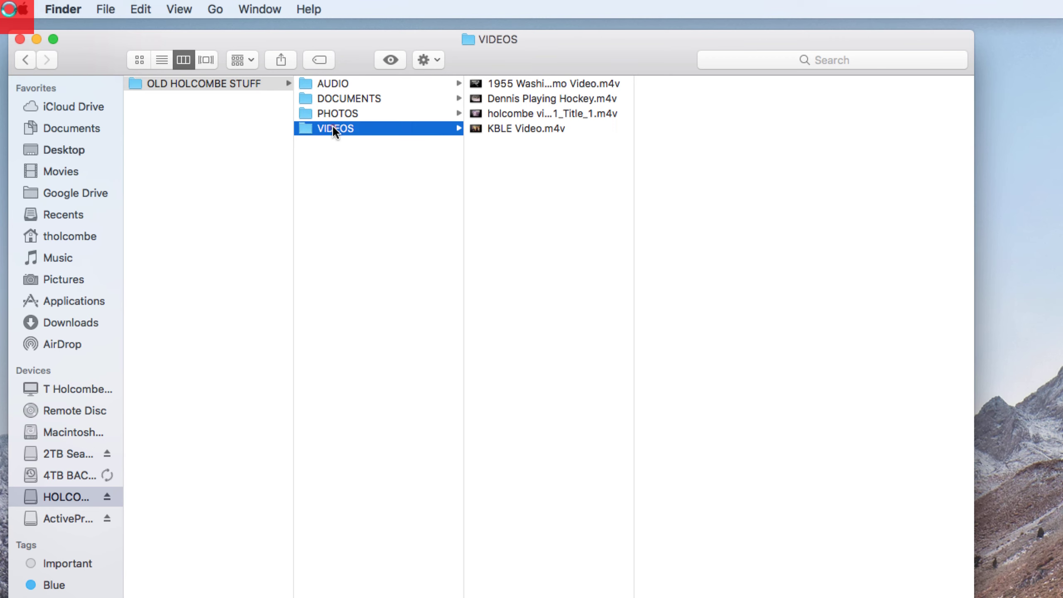
pyautogui.click(535, 84)
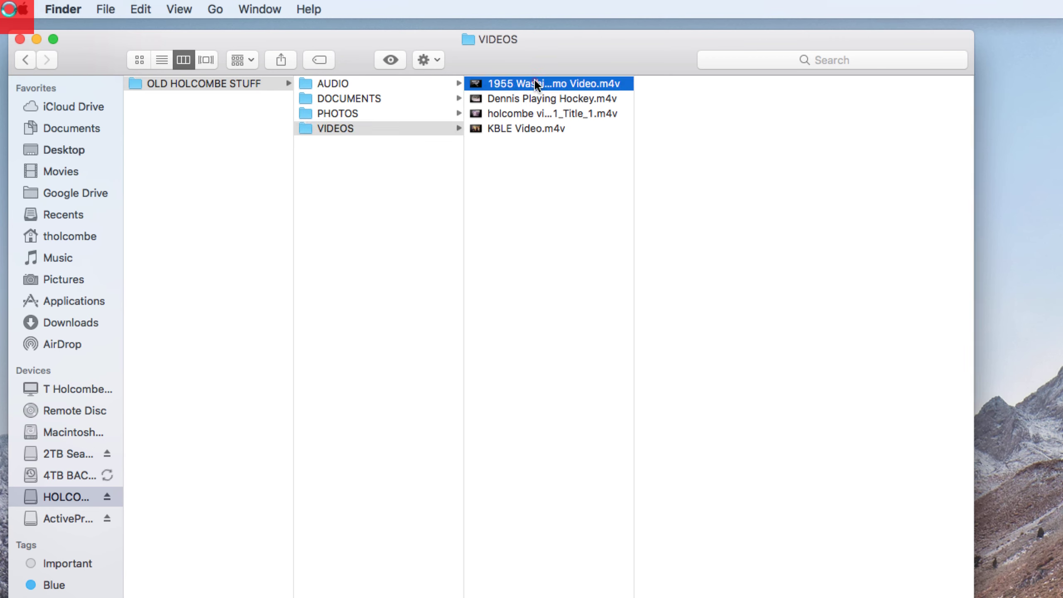
pyautogui.moveTo(804, 539)
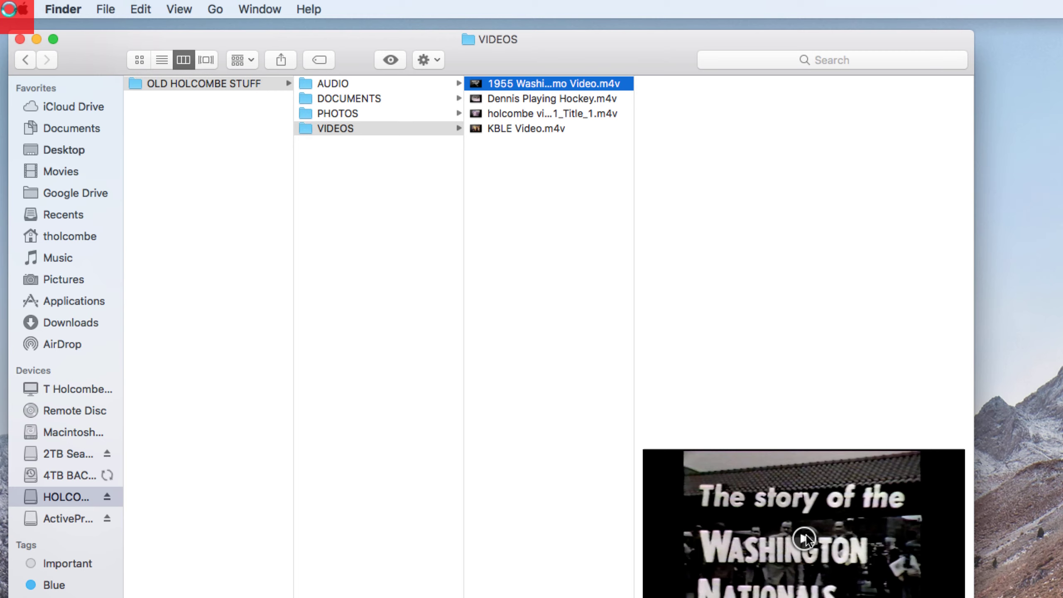
pyautogui.click(502, 94)
pyautogui.moveTo(806, 478)
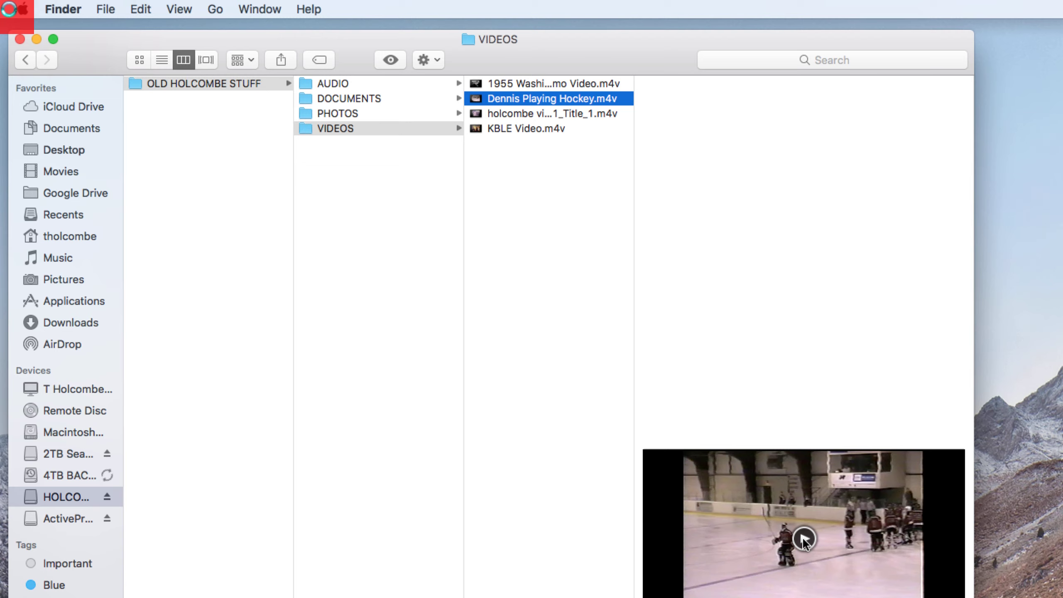
pyautogui.click(497, 125)
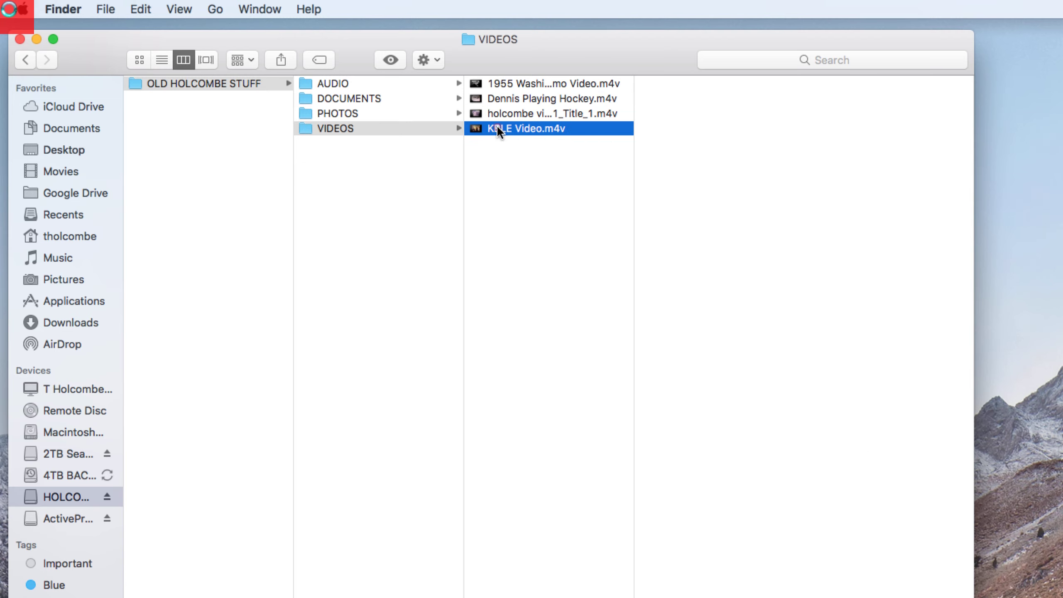
pyautogui.click(497, 112)
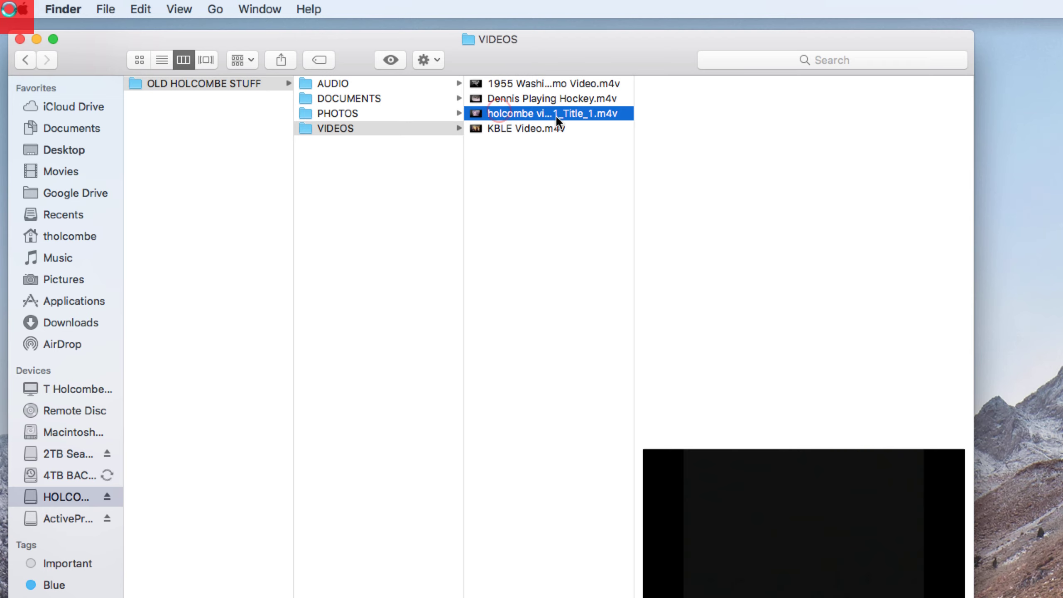
pyautogui.click(803, 541)
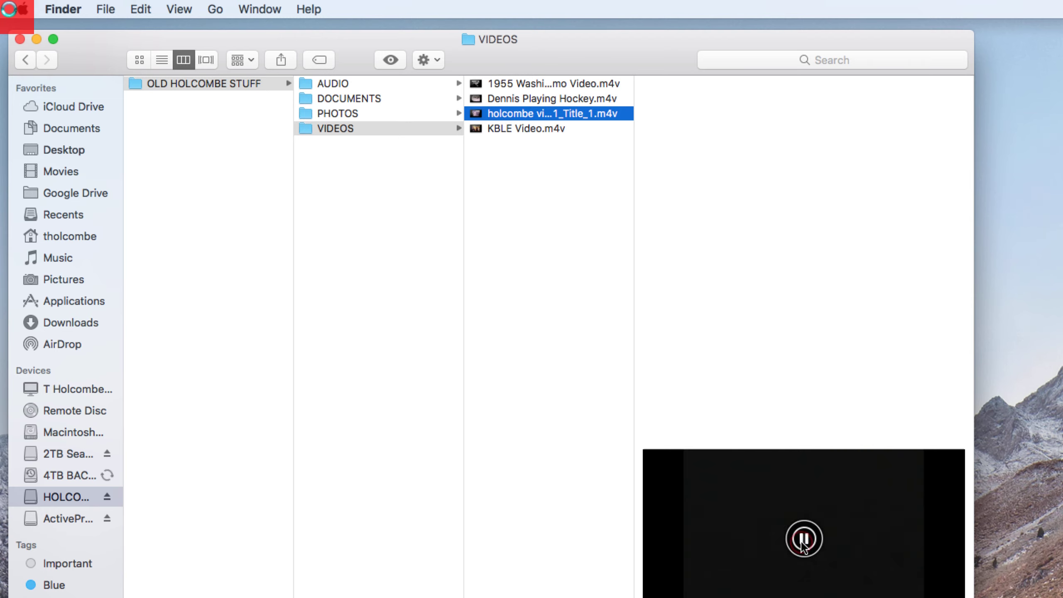
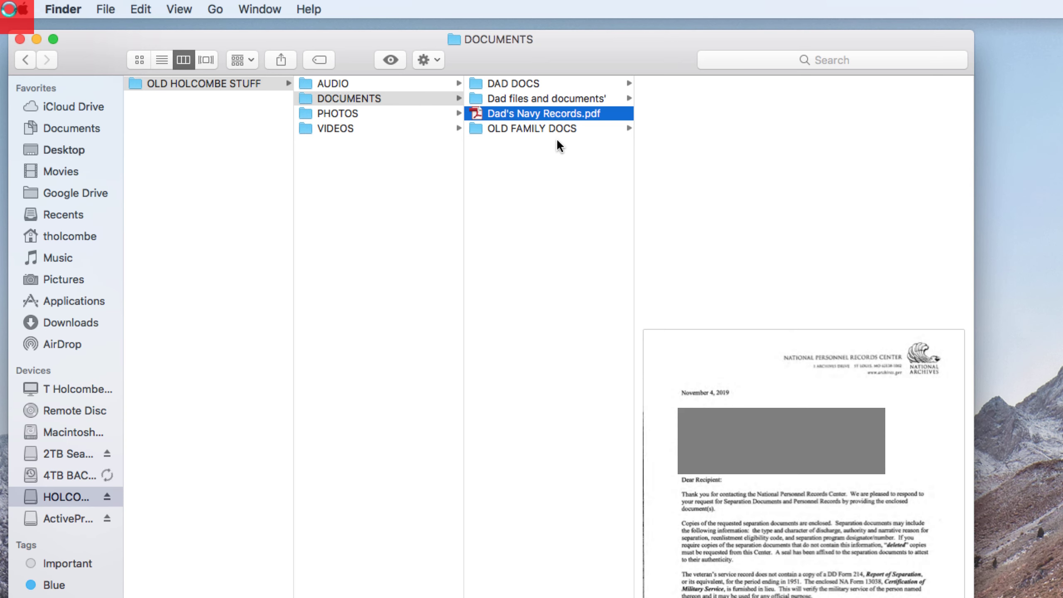
# Open the OLD FAMILY DOCS folder and preview 01092019_2.pdf, 01092019_7.pdf, the 1998 letter PDF and 01092019_19.pdf.
pyautogui.click(525, 128)
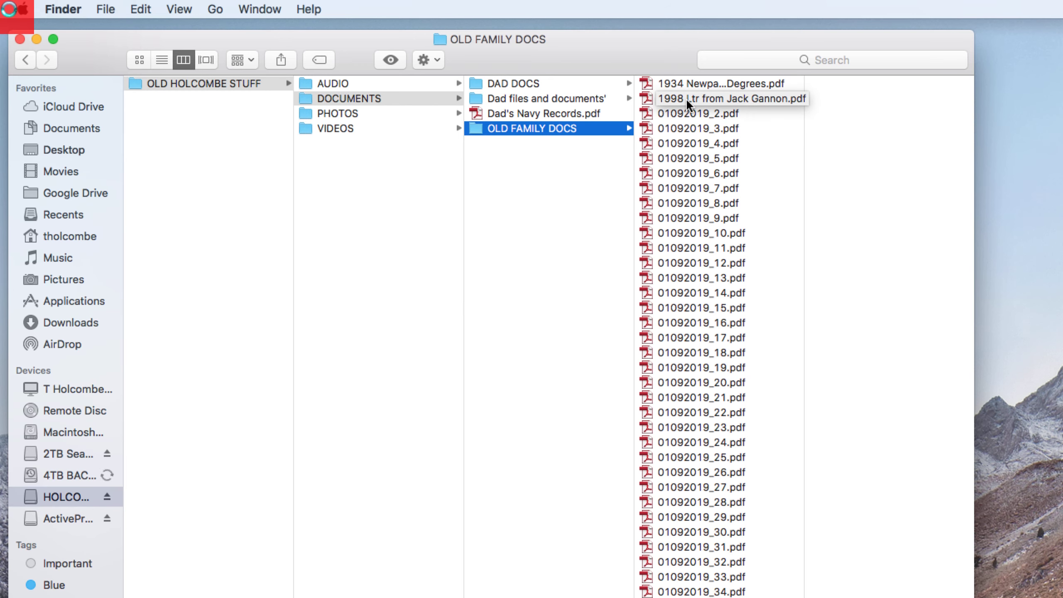
pyautogui.click(687, 117)
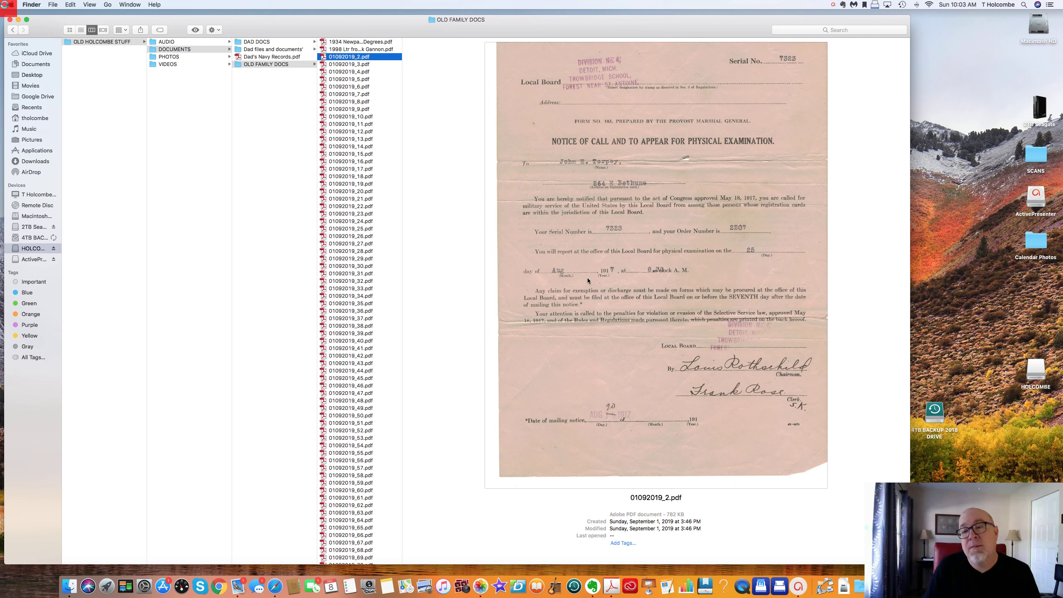
pyautogui.click(342, 95)
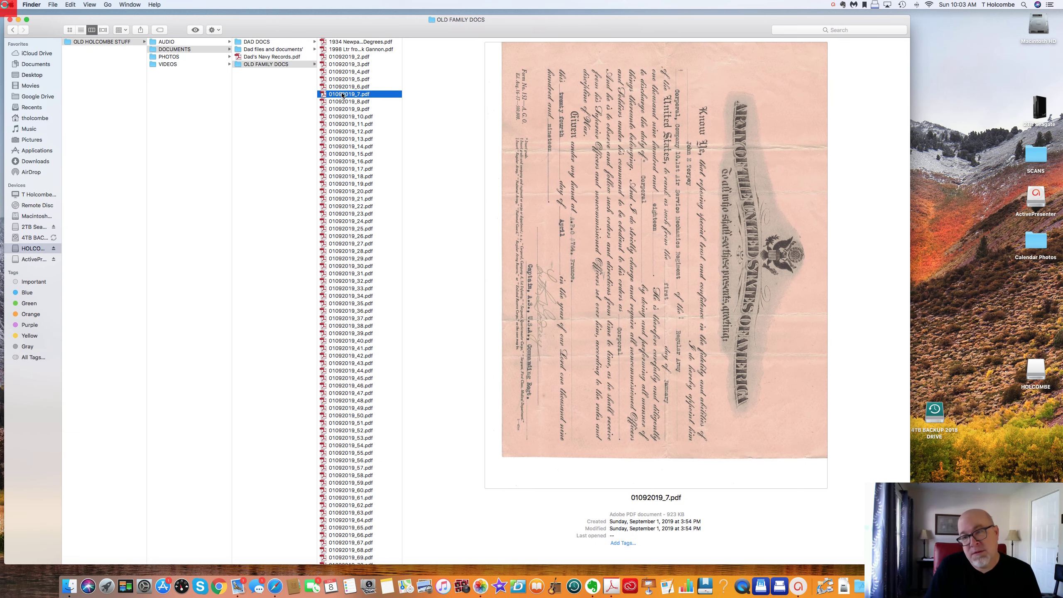
pyautogui.click(342, 50)
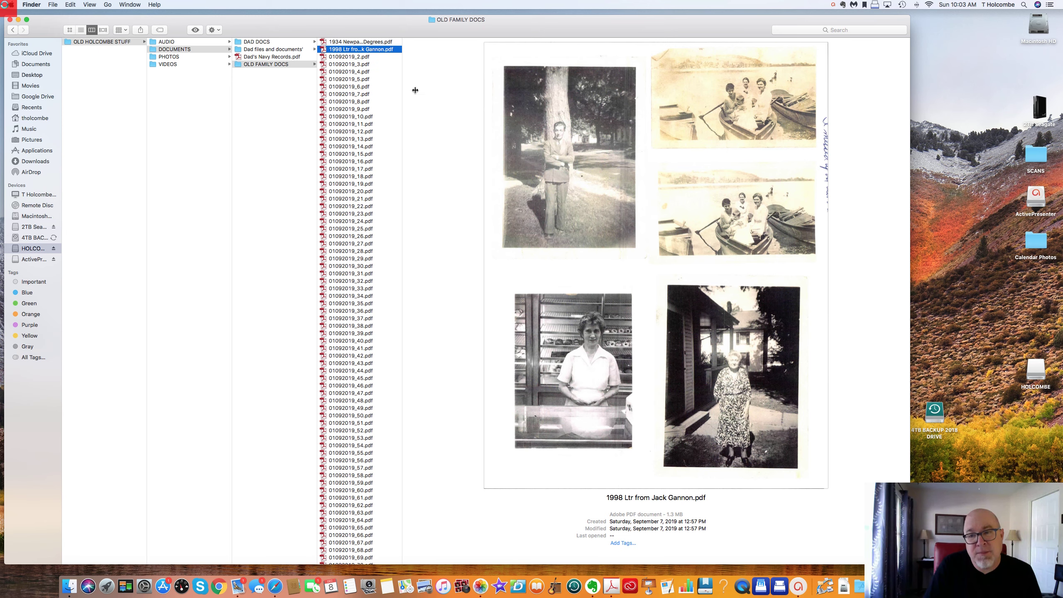
pyautogui.moveTo(595, 168)
pyautogui.click(348, 183)
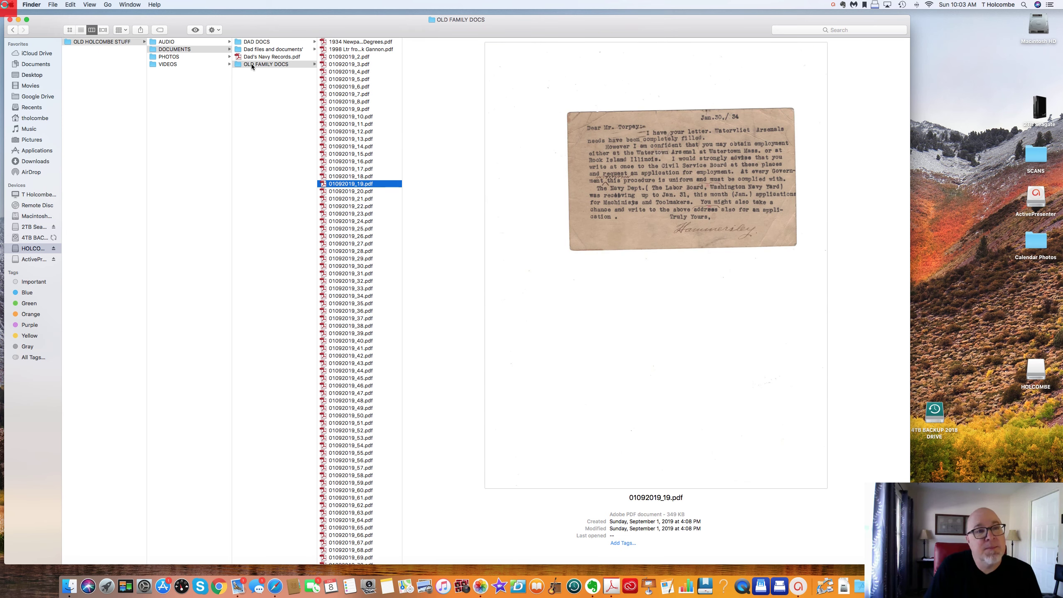
# Browse the PHOTOS folder's BY YEAR and Dad Old Navy Era Photos subfolders, previewing Navy photos 0007_b, 0008 and 0007.
pyautogui.click(169, 59)
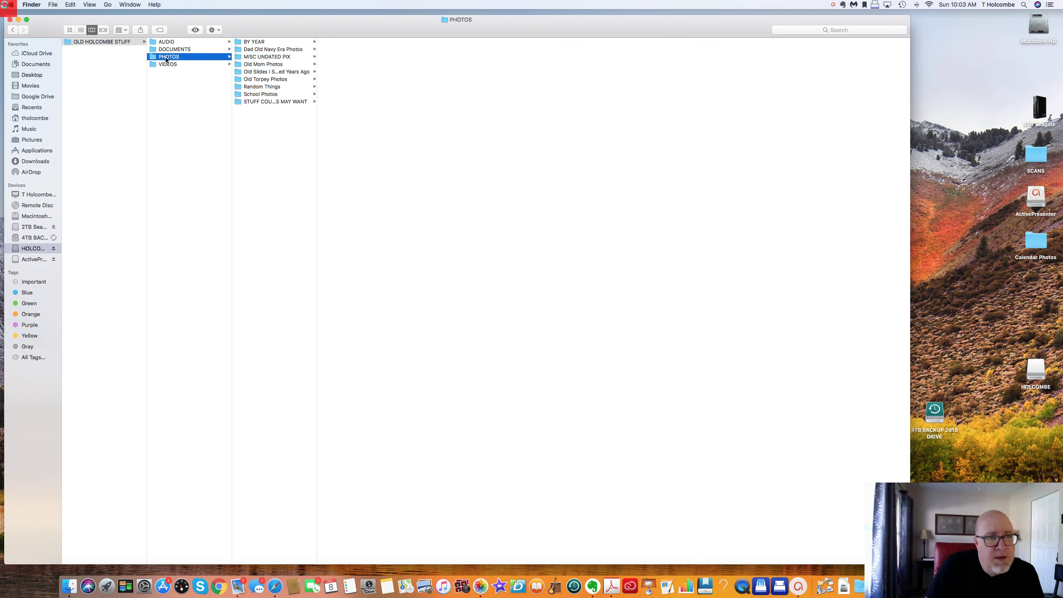
pyautogui.click(256, 43)
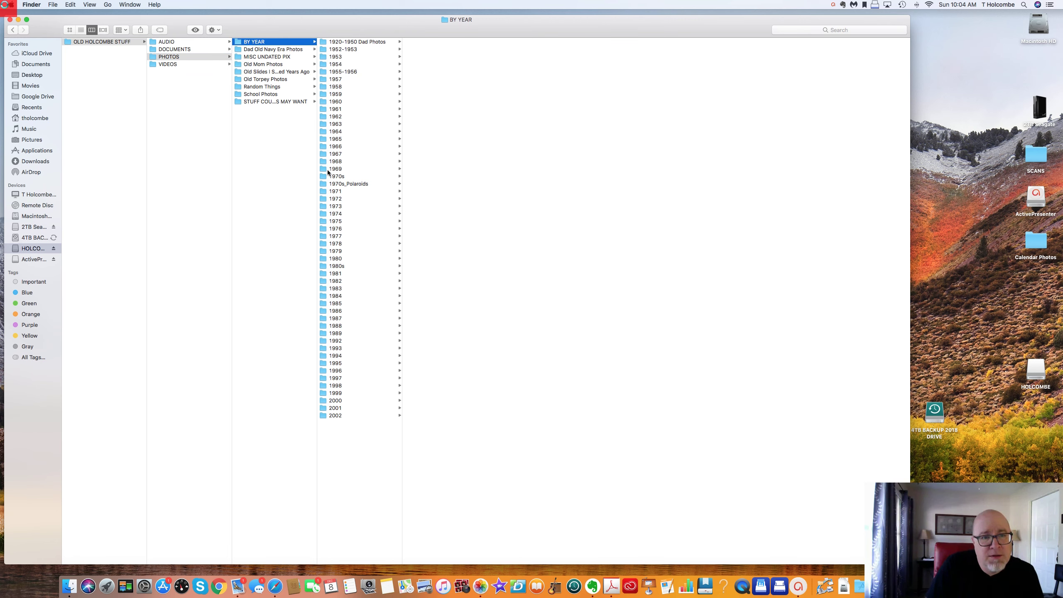
pyautogui.click(266, 51)
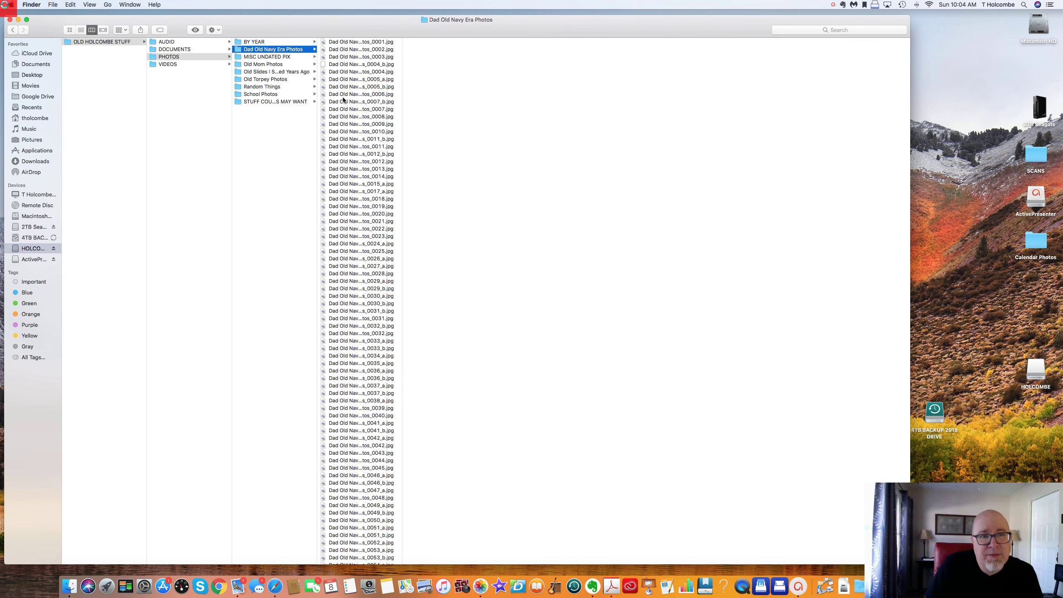
pyautogui.click(343, 100)
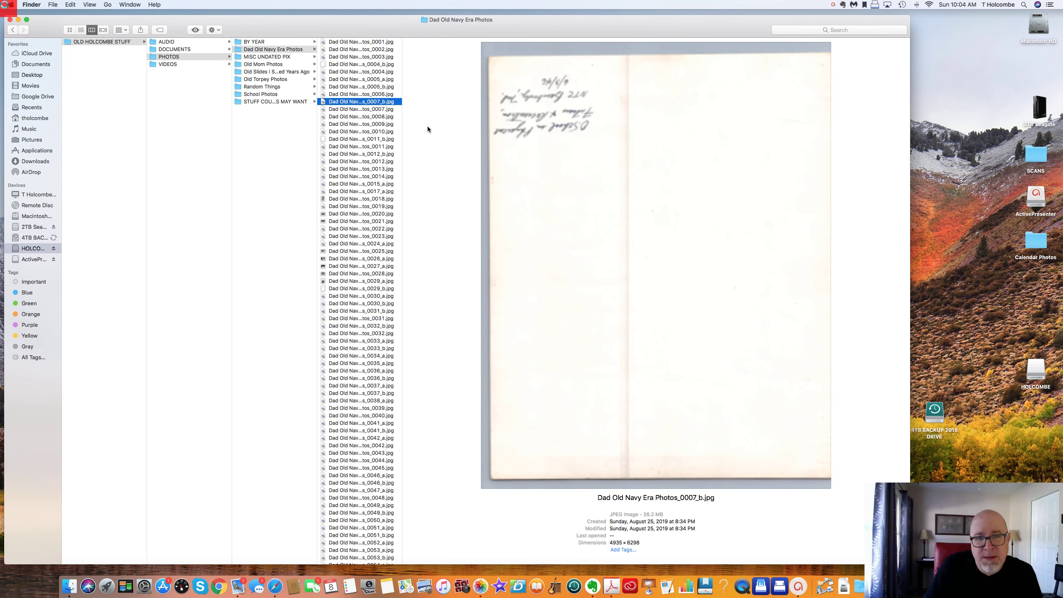
pyautogui.click(351, 117)
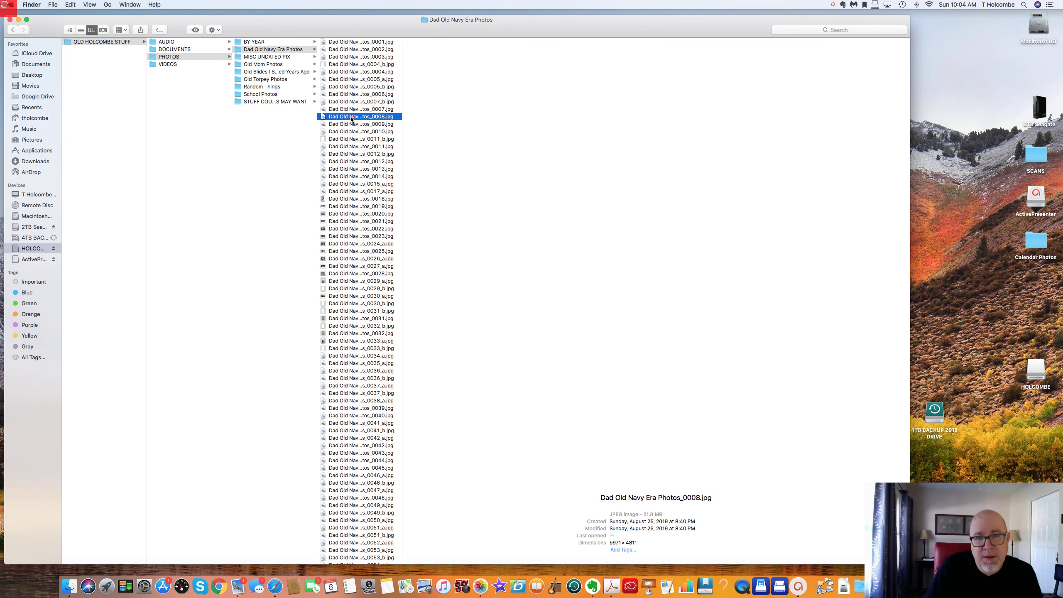
pyautogui.click(351, 109)
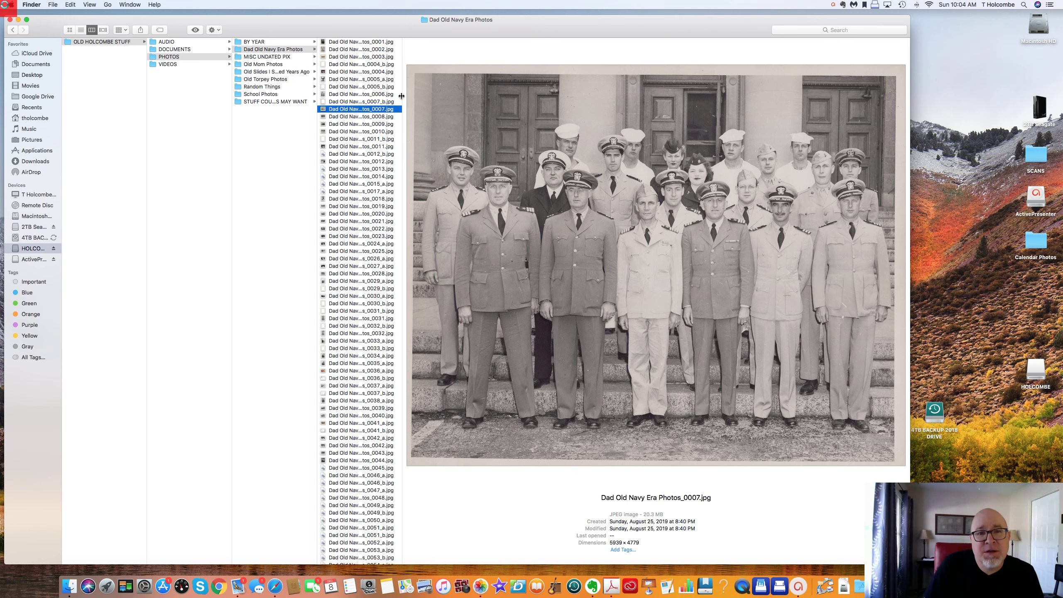
# Widen the Navy photo list to fit its full file names, and preview photos 0007_b and 0007.
pyautogui.doubleClick(402, 96)
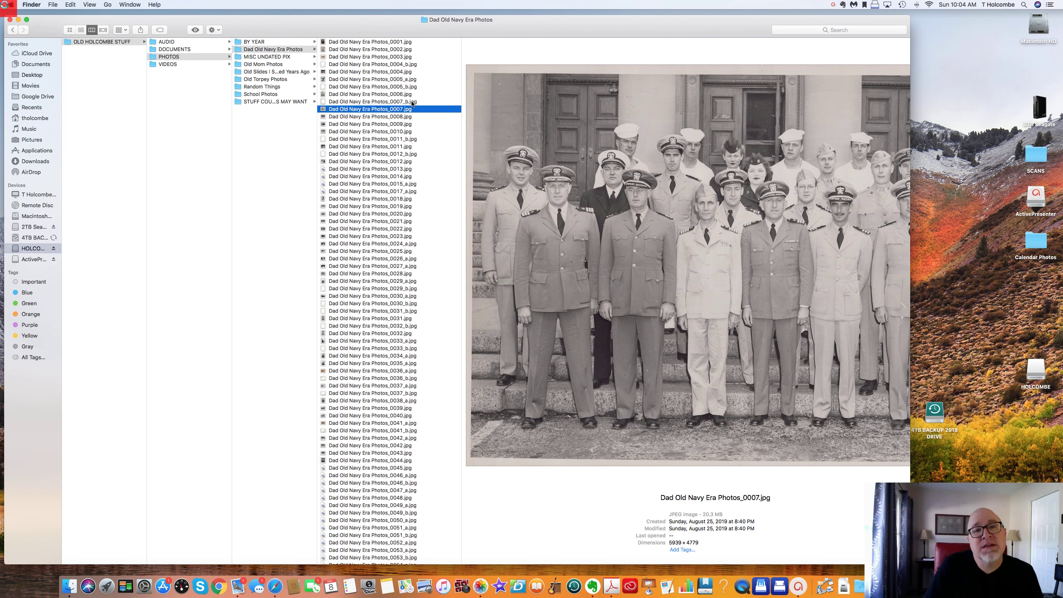
pyautogui.click(394, 102)
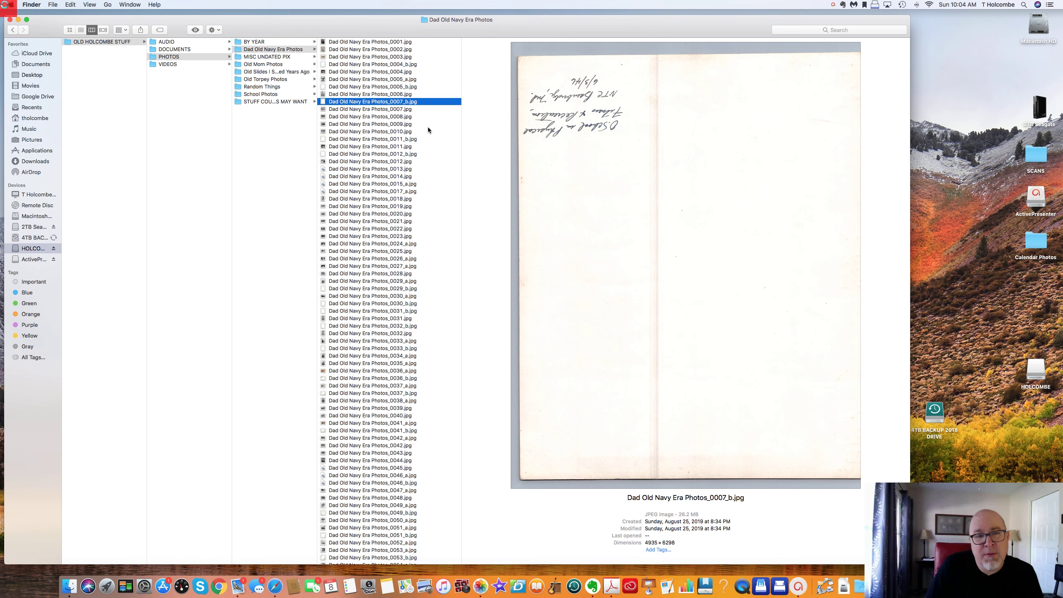
pyautogui.click(402, 110)
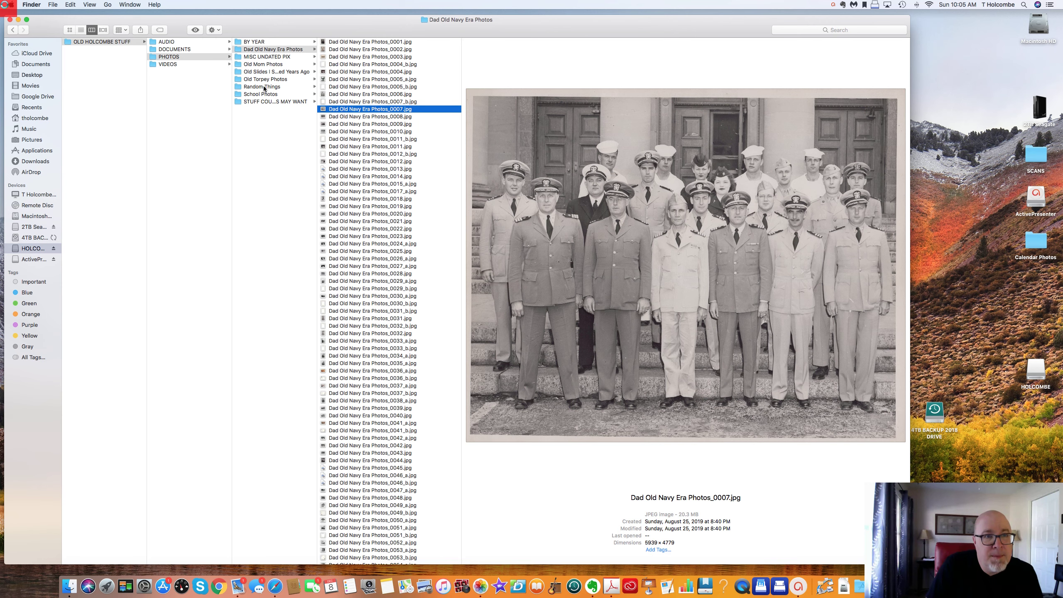
# Open the Old Slides I Scanned Years Ago folder and preview slides 0037_a, 0038_b, 0047_a and 0044_a.
pyautogui.press('Left')
pyautogui.click(259, 71)
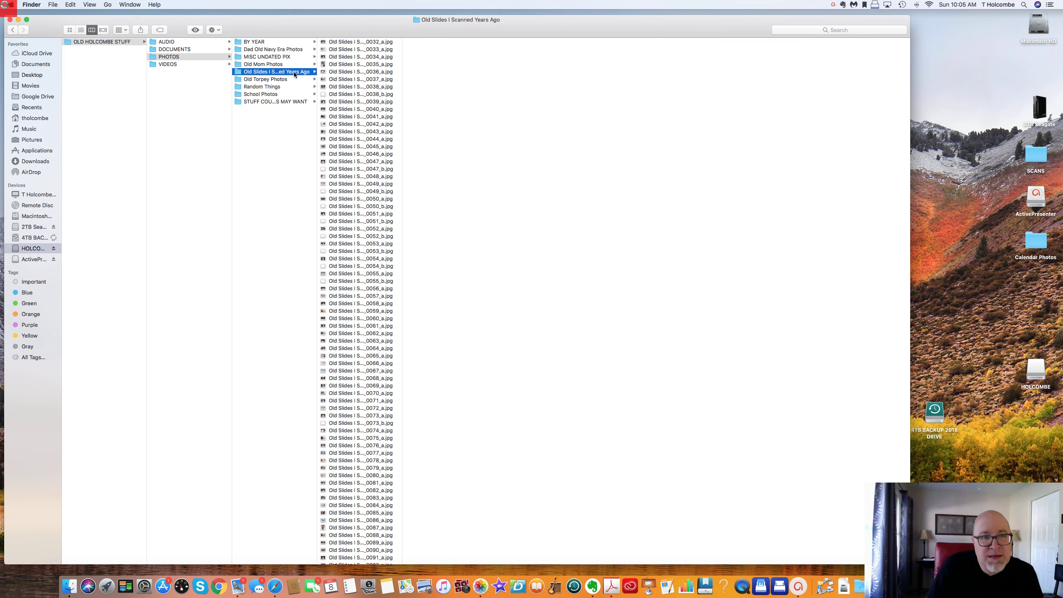
pyautogui.click(346, 79)
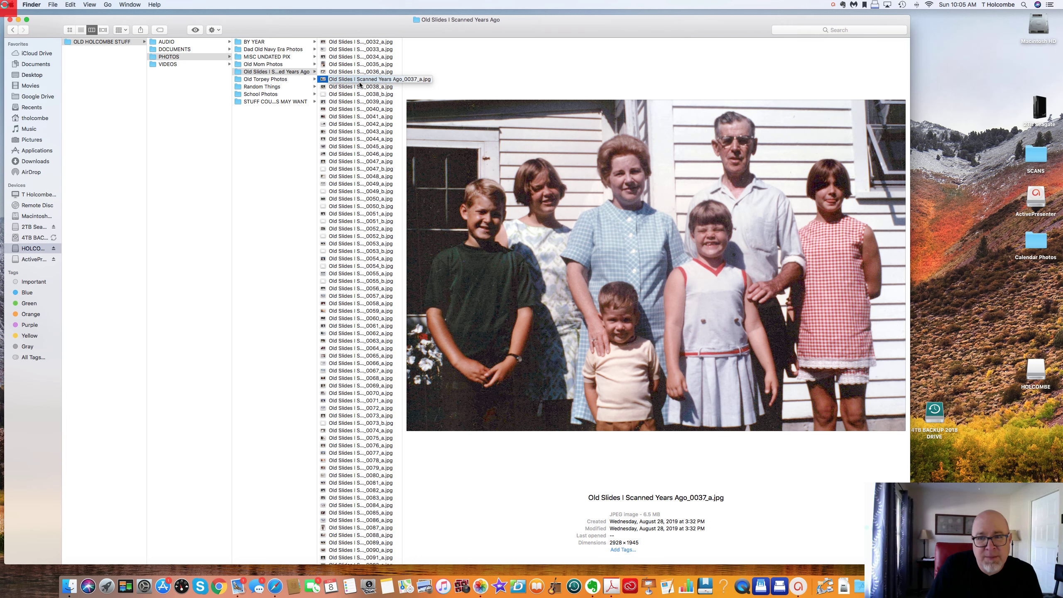
pyautogui.click(343, 96)
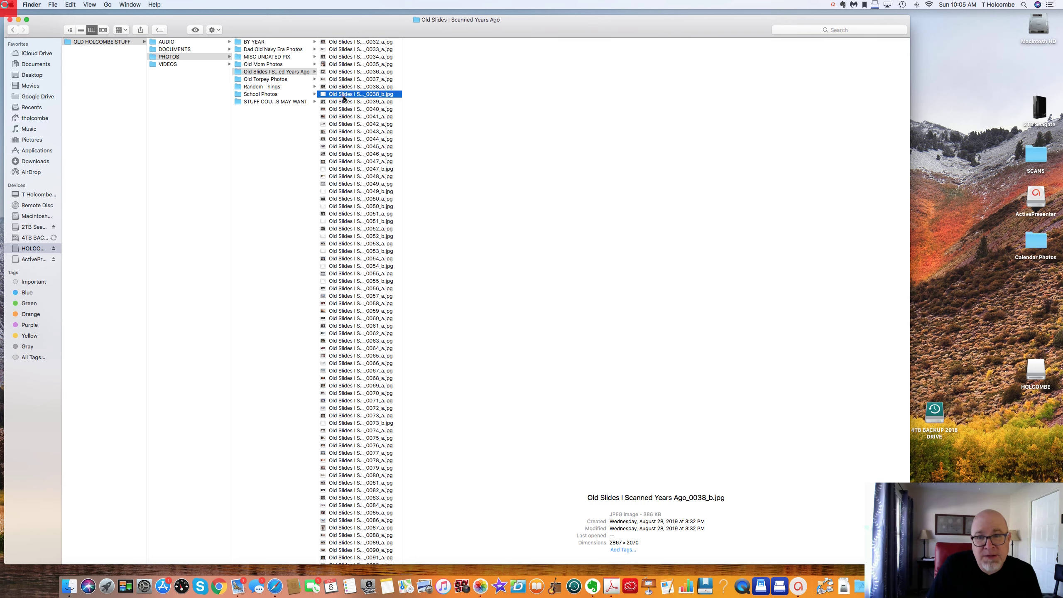
pyautogui.click(355, 161)
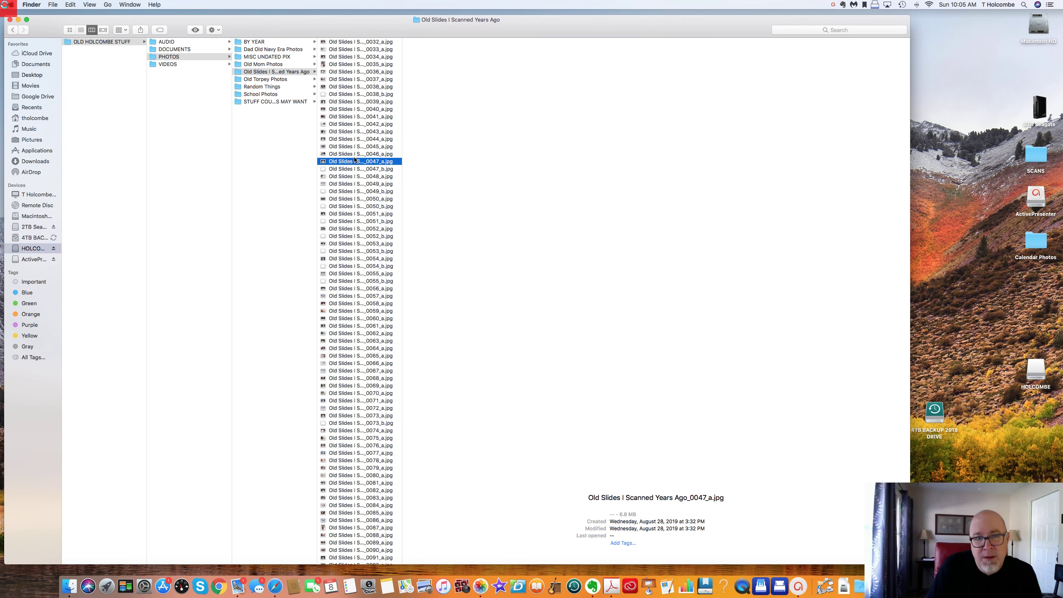
pyautogui.click(345, 139)
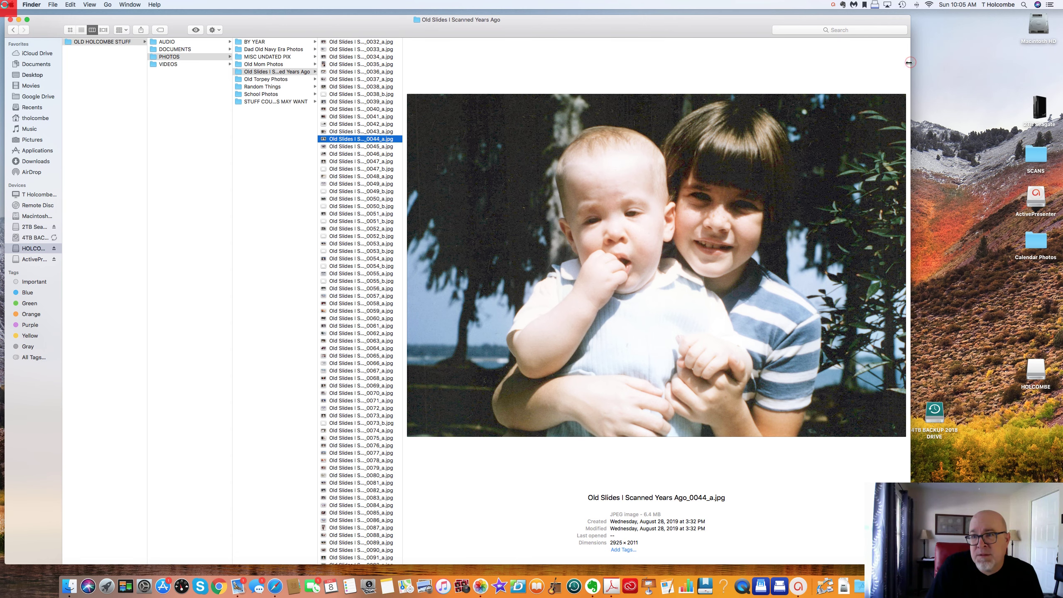
# Narrow the Finder window to uncover the desktop, and create a new desktop folder named Stuff.
pyautogui.moveTo(911, 62); pyautogui.dragTo(475, 79)
pyautogui.moveTo(910, 85); pyautogui.dragTo(488, 108)
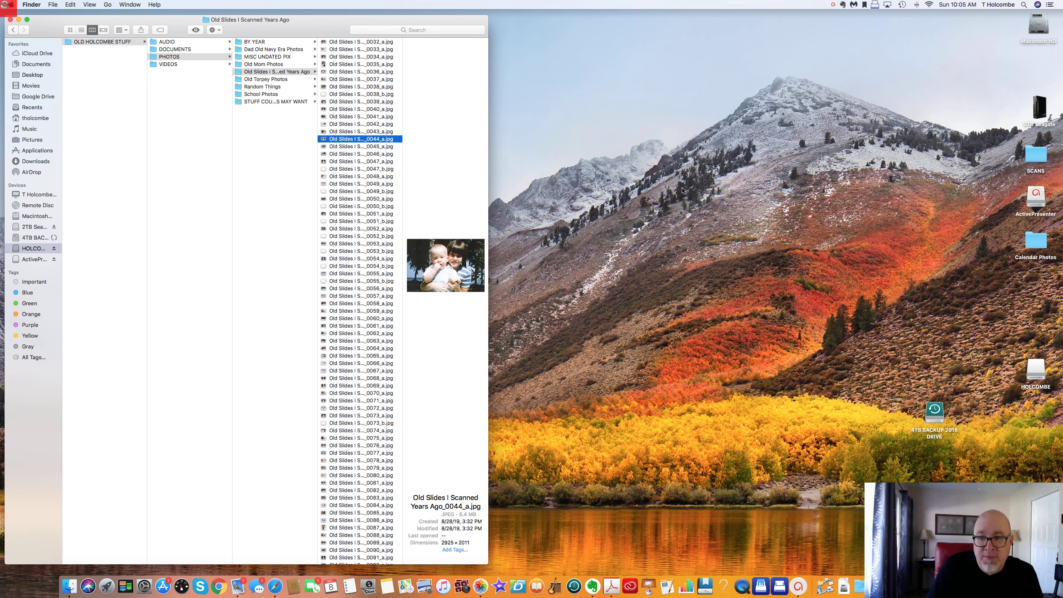
pyautogui.rightClick(698, 192)
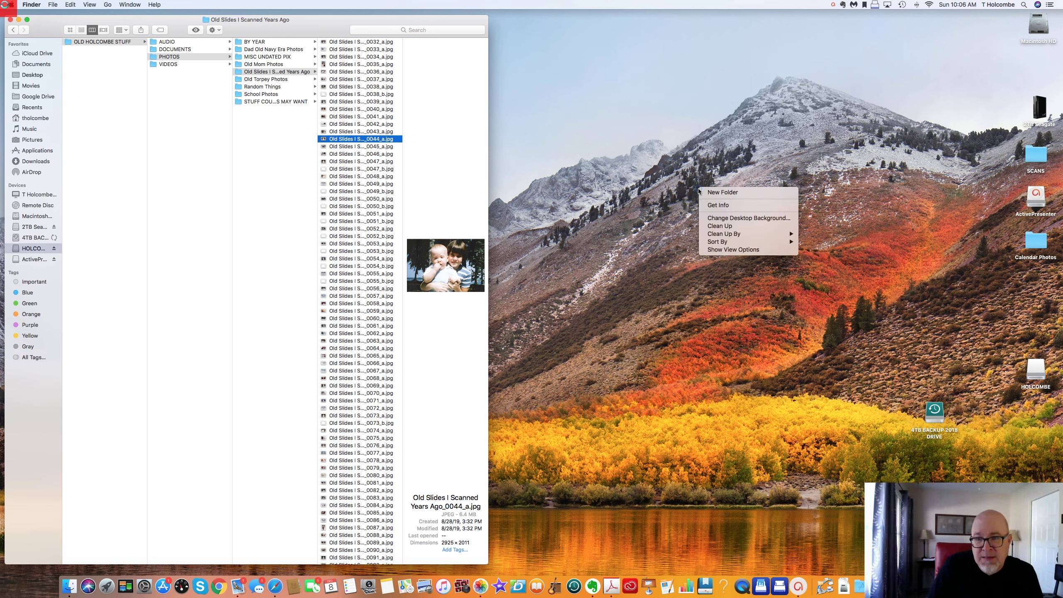
pyautogui.click(724, 194)
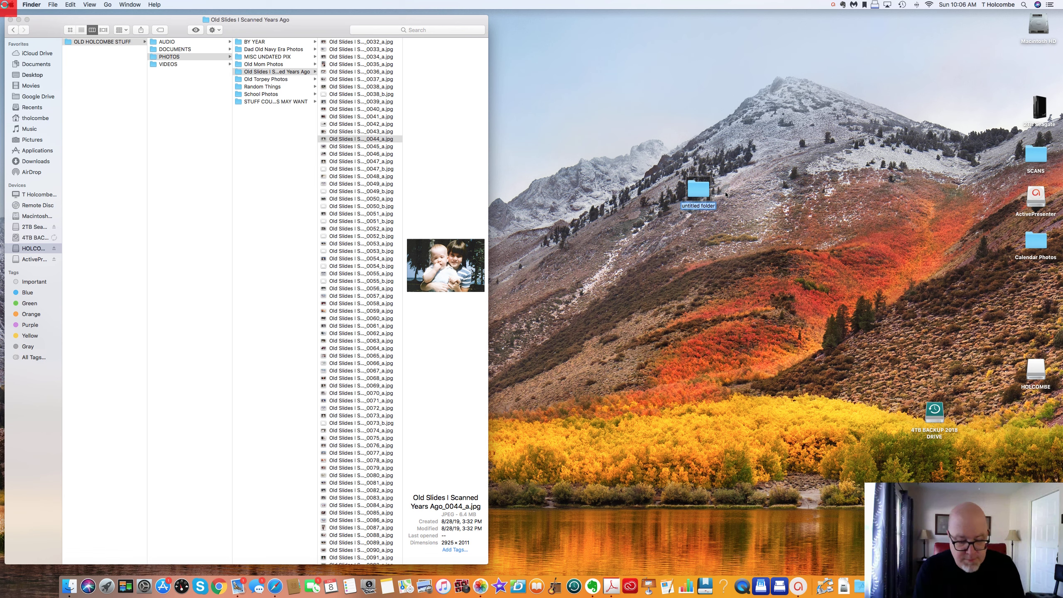
pyautogui.write('Stuff')
pyautogui.press('Return')
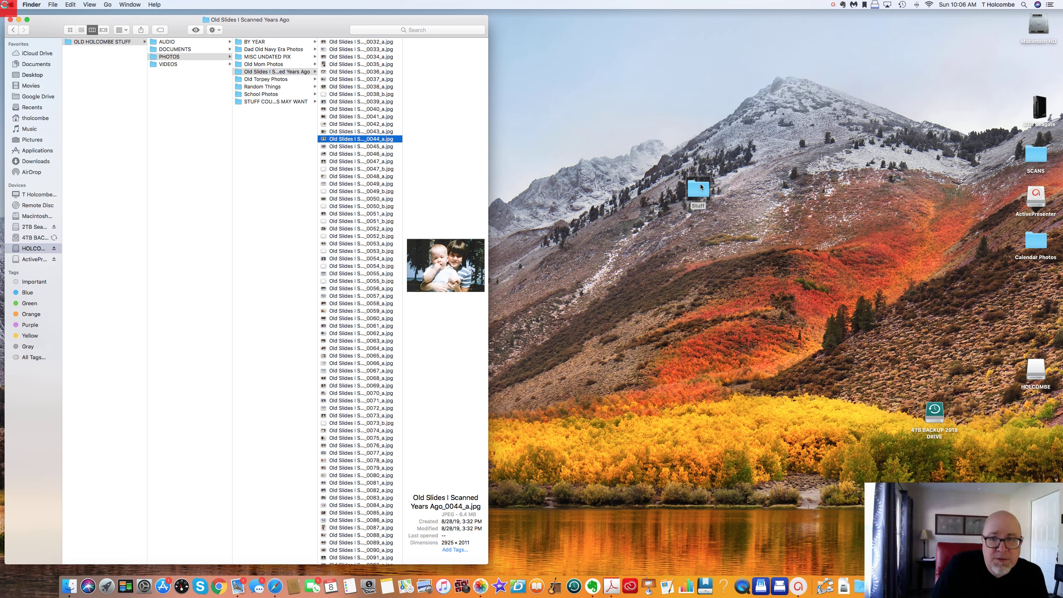
# Open the Stuff folder, place its window beside the slides window and enlarge it.
pyautogui.doubleClick(702, 188)
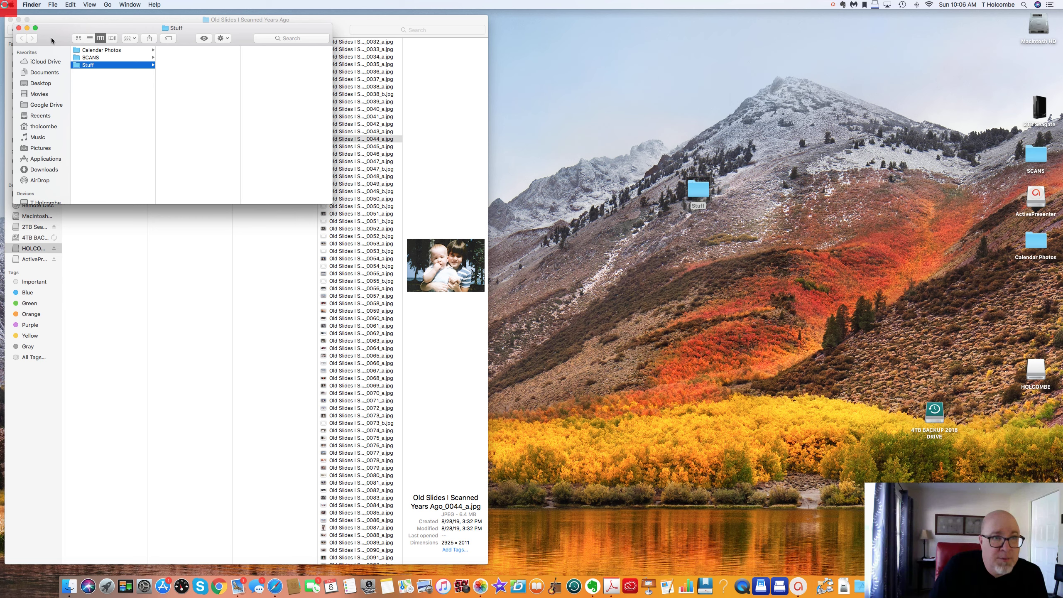
pyautogui.moveTo(50, 33); pyautogui.dragTo(600, 50)
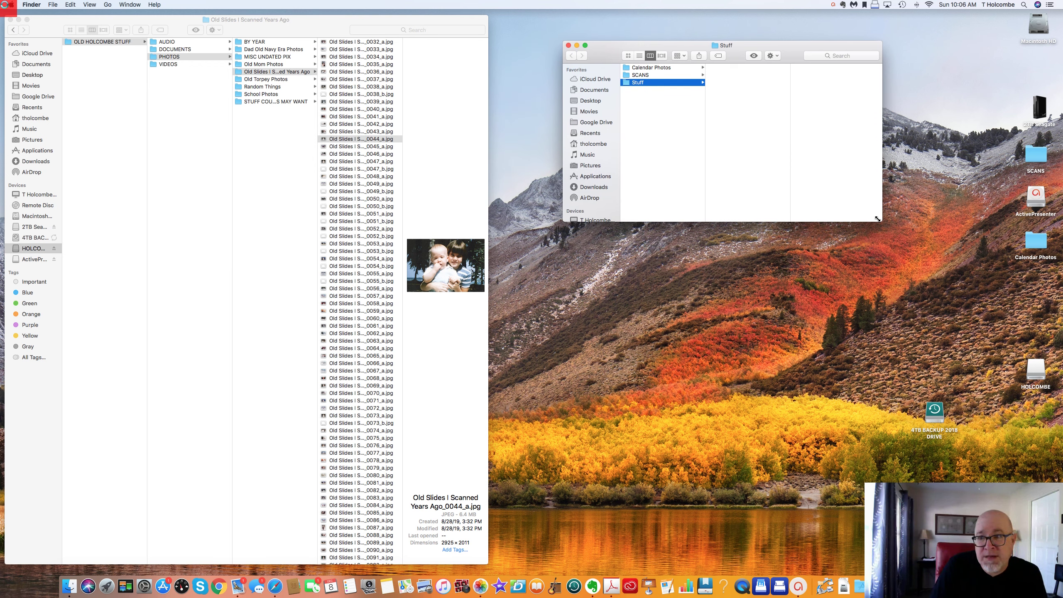
pyautogui.moveTo(882, 221); pyautogui.dragTo(996, 573)
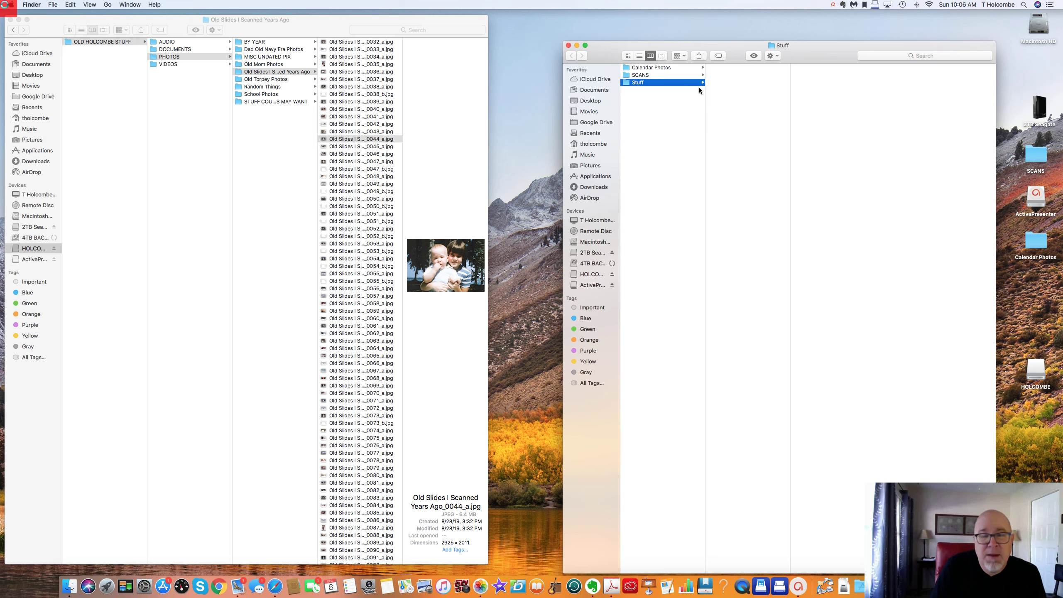
# Select the consecutive range of slides from 0041_a through 0051_b.
pyautogui.click(366, 116)
pyautogui.click(366, 117)
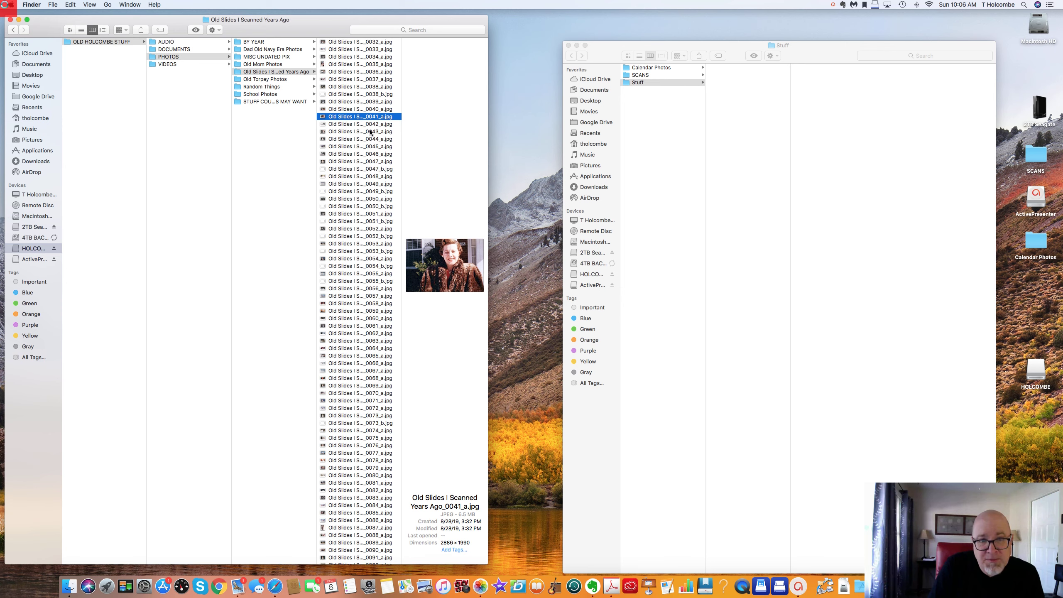
pyautogui.keyDown('shift'); pyautogui.click(368, 221); pyautogui.keyUp('shift')
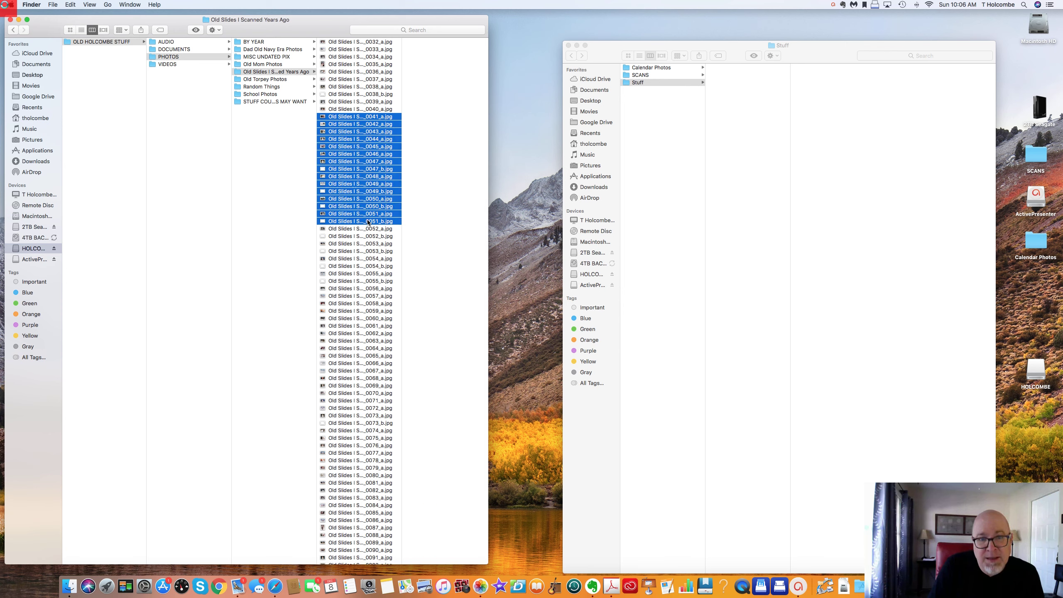
pyautogui.keyDown('super'); pyautogui.click(358, 184); pyautogui.keyUp('super')
pyautogui.keyDown('super'); pyautogui.click(359, 185); pyautogui.keyUp('super')
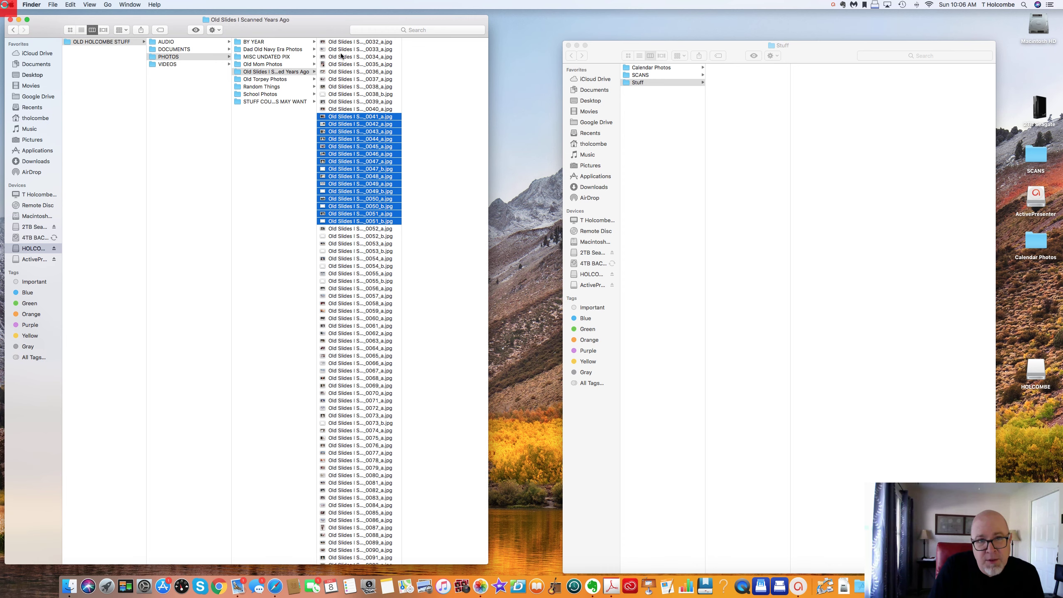
# Select the non-adjacent slides 0033_a, 0035_a, 0040_a, 0049_b and 0053_b, and copy them into the Stuff folder.
pyautogui.click(338, 50)
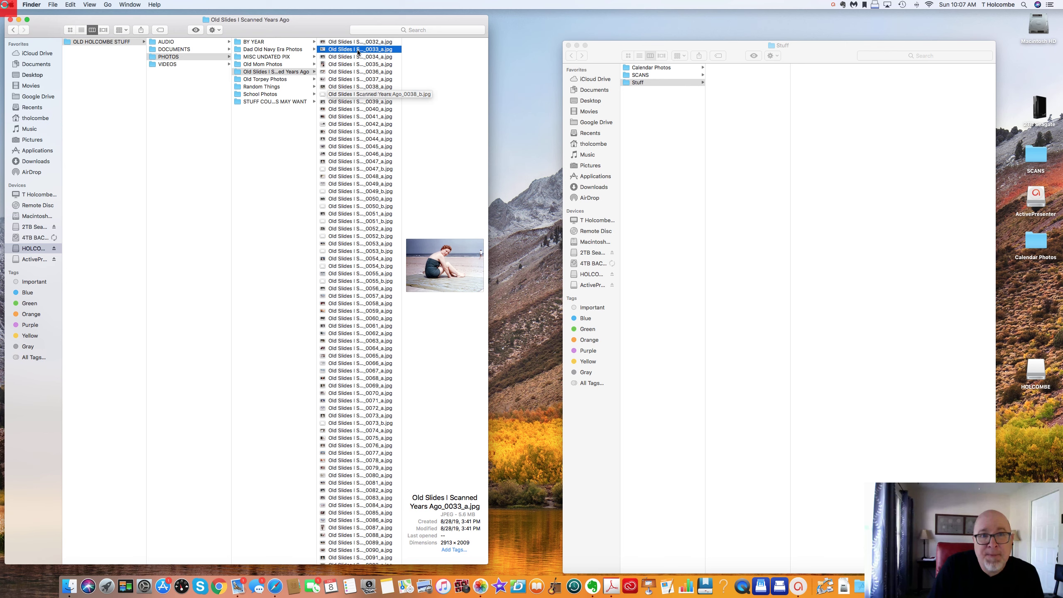
pyautogui.keyDown('super'); pyautogui.click(342, 64); pyautogui.keyUp('super')
pyautogui.keyDown('super'); pyautogui.click(341, 109); pyautogui.keyUp('super')
pyautogui.keyDown('super'); pyautogui.click(348, 191); pyautogui.keyUp('super')
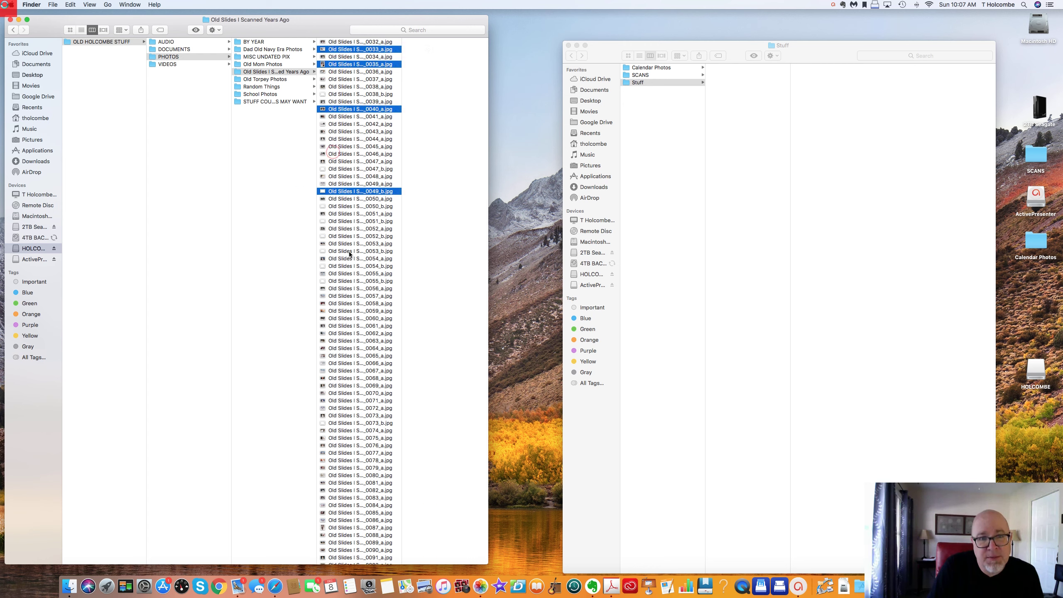
pyautogui.keyDown('super'); pyautogui.click(350, 252); pyautogui.keyUp('super')
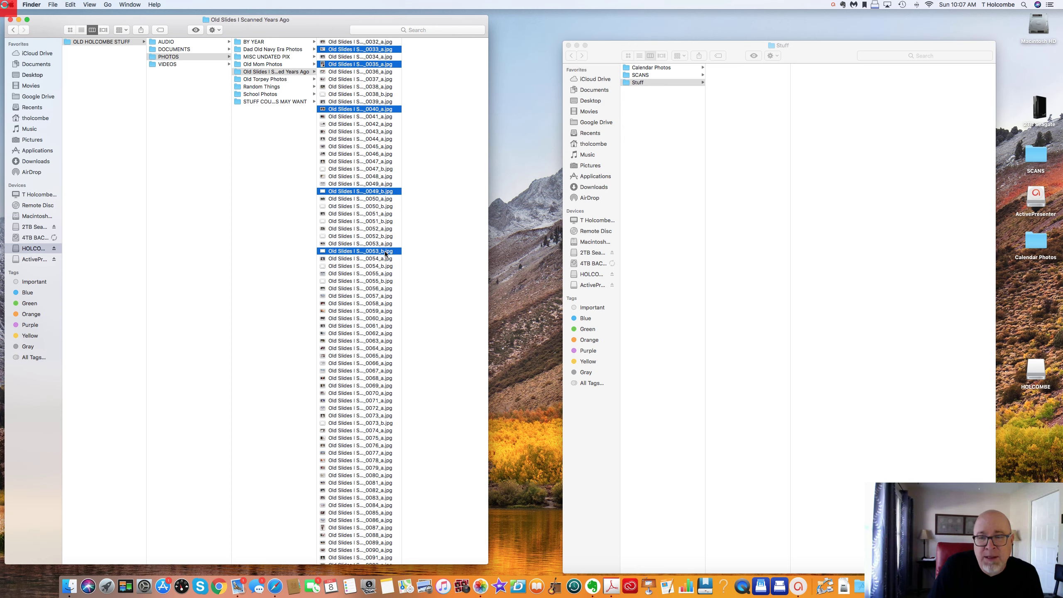
pyautogui.moveTo(386, 253); pyautogui.dragTo(750, 251)
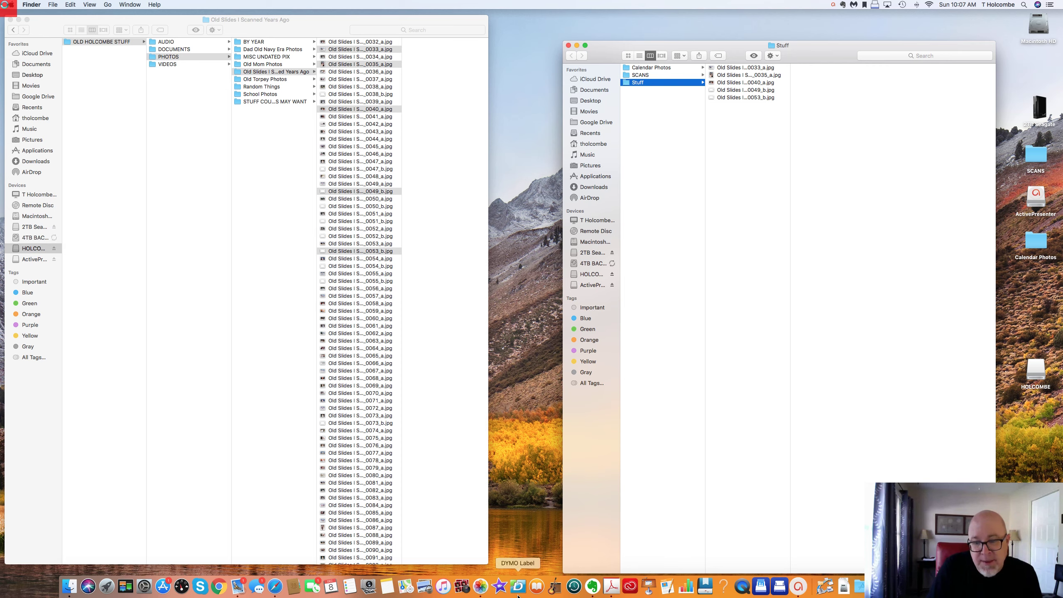
# Switch to Photos, start importing files and show the contents of the family USB drive as a source.
pyautogui.click(483, 587)
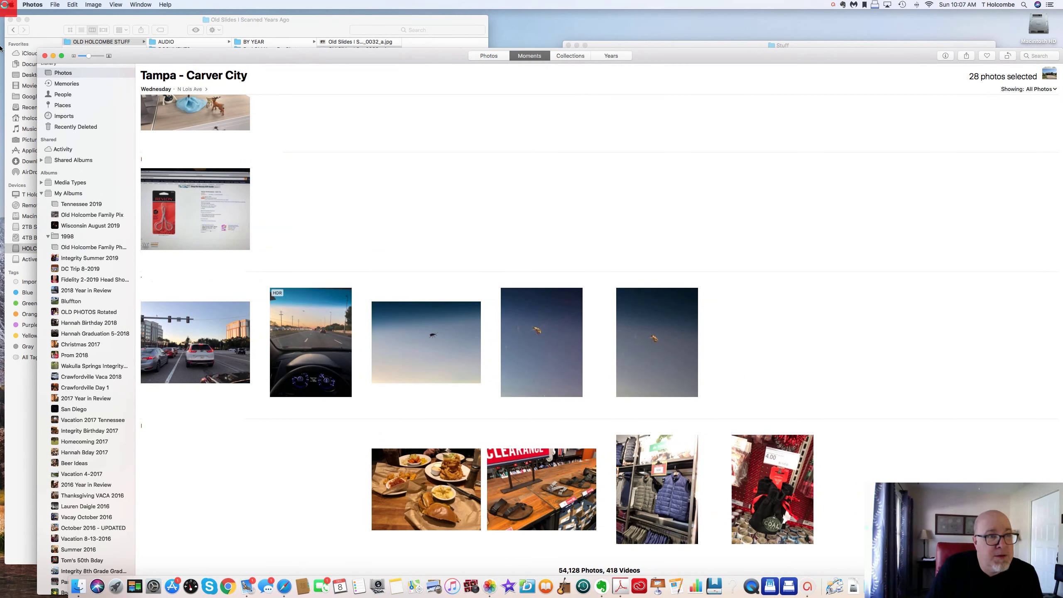
pyautogui.click(56, 5)
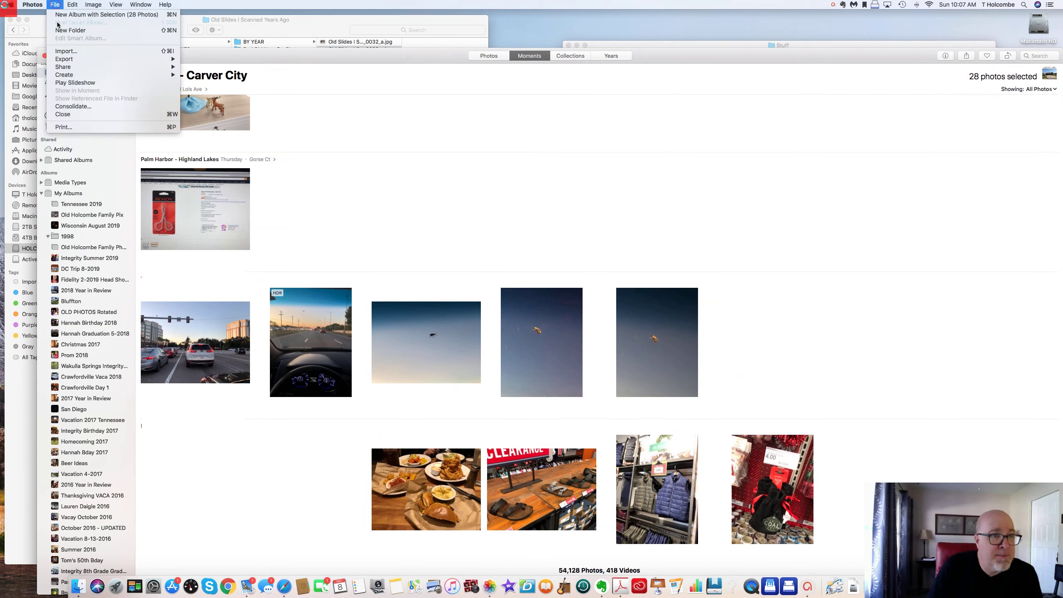
pyautogui.click(65, 51)
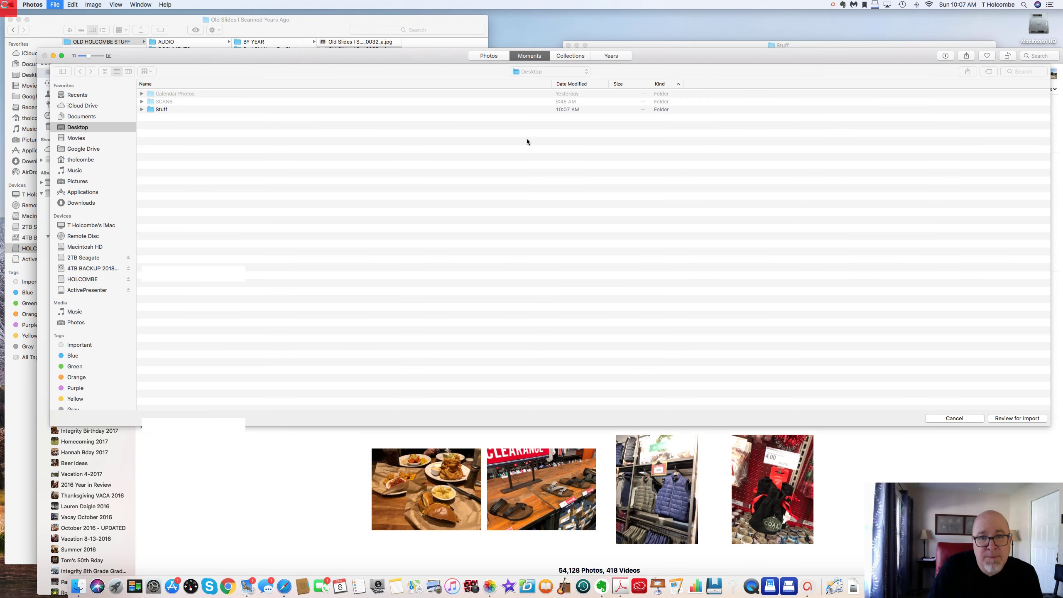
pyautogui.click(88, 281)
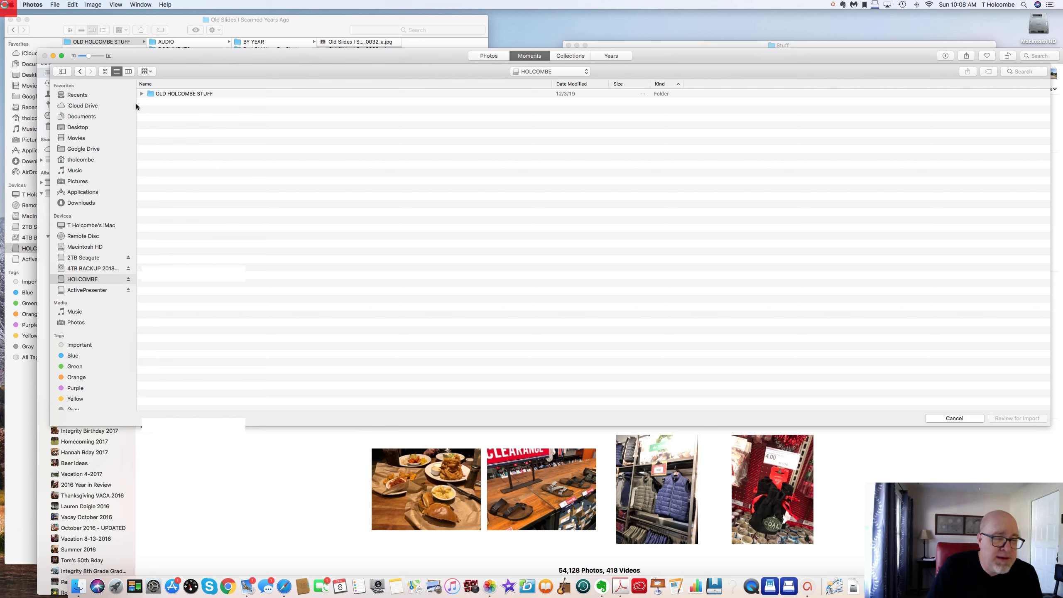
# Set the import source to the Desktop and expand the Stuff folder to list its images.
pyautogui.click(74, 128)
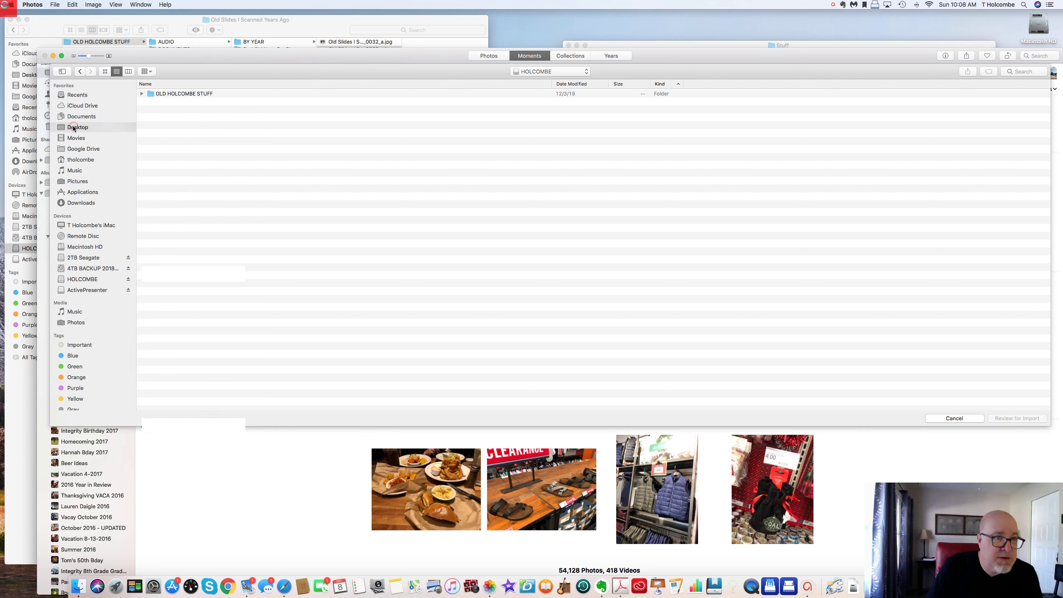
pyautogui.click(156, 109)
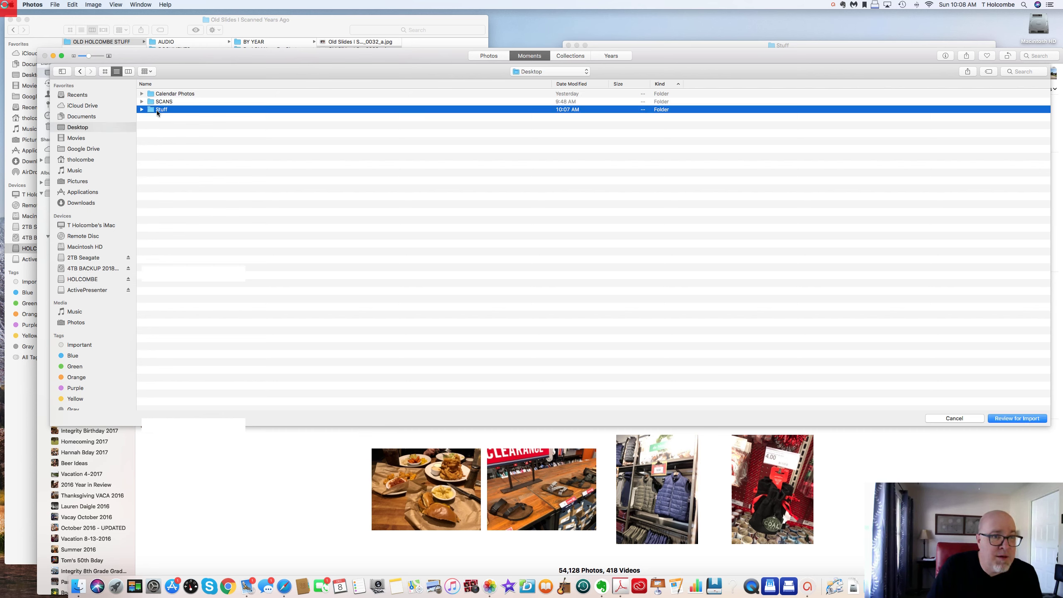
pyautogui.click(142, 110)
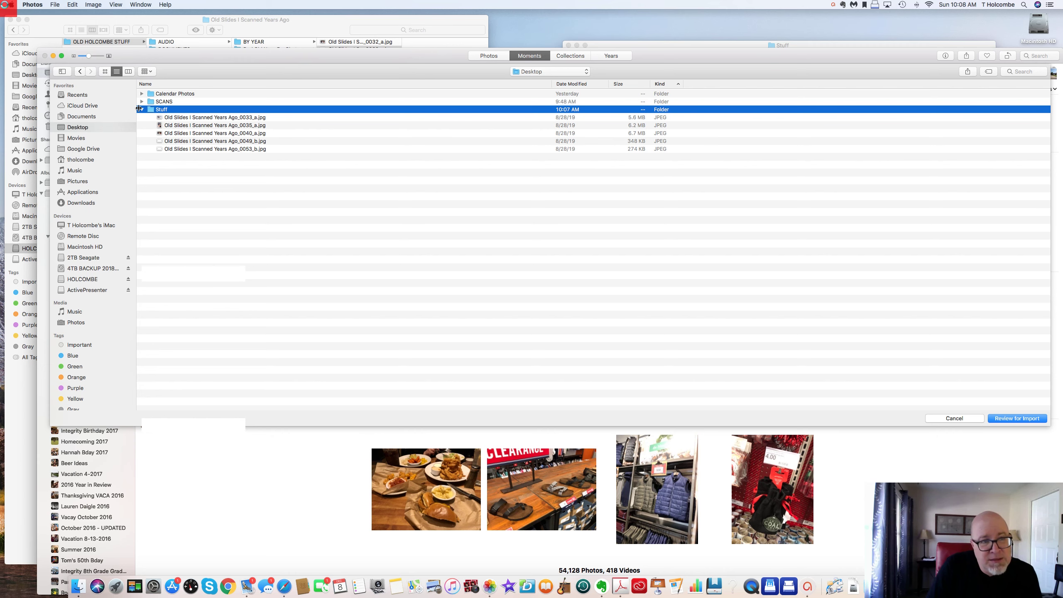
pyautogui.click(142, 110)
pyautogui.click(141, 110)
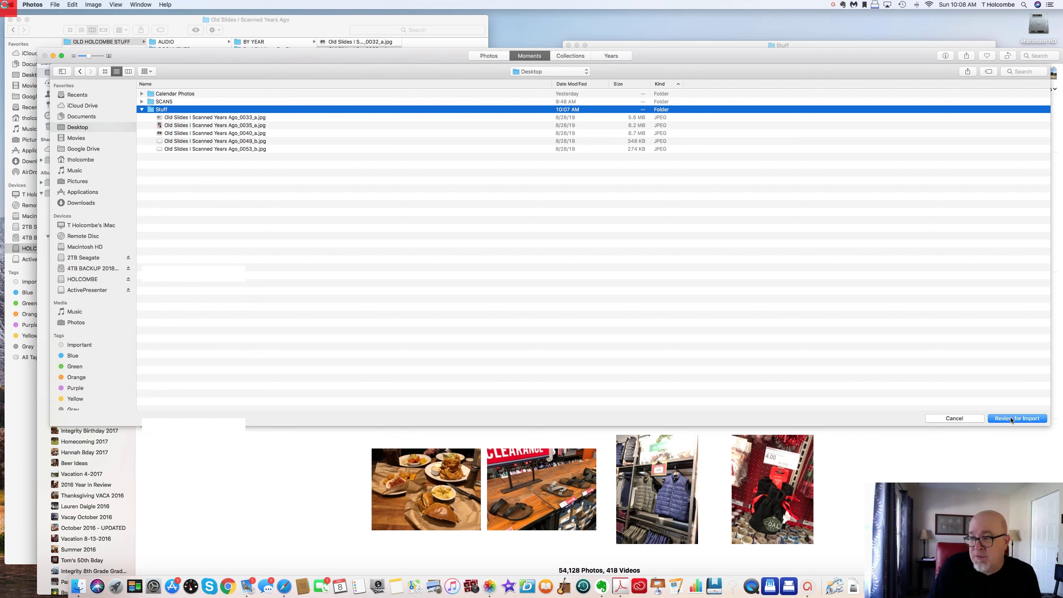
# Submit Old Slides I Scanned Years Ago_0033_a.jpg for import, decline importing the duplicate, and look over the Imports view.
pyautogui.click(170, 118)
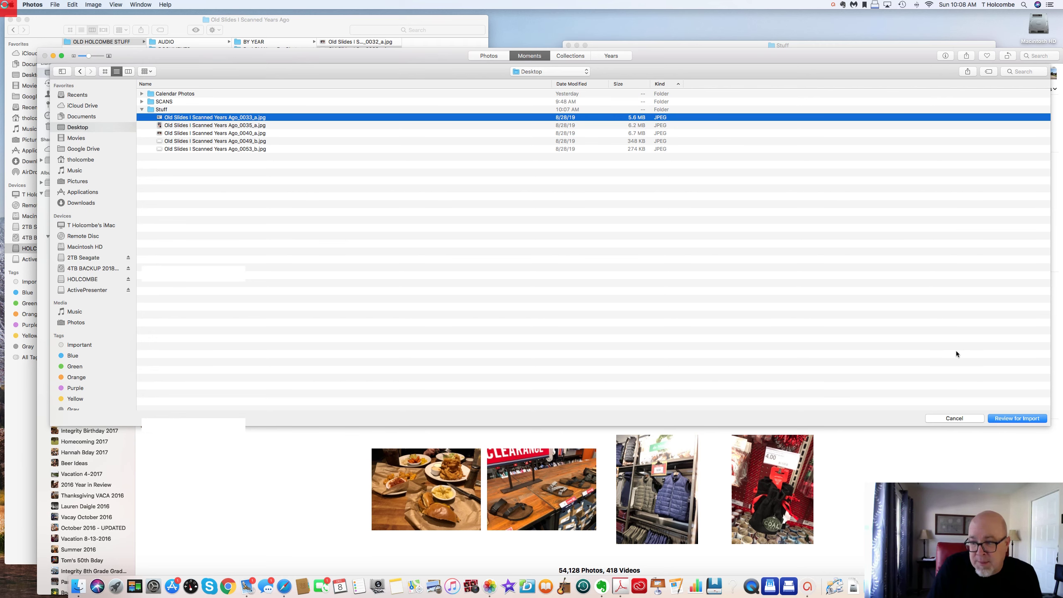
pyautogui.click(1018, 418)
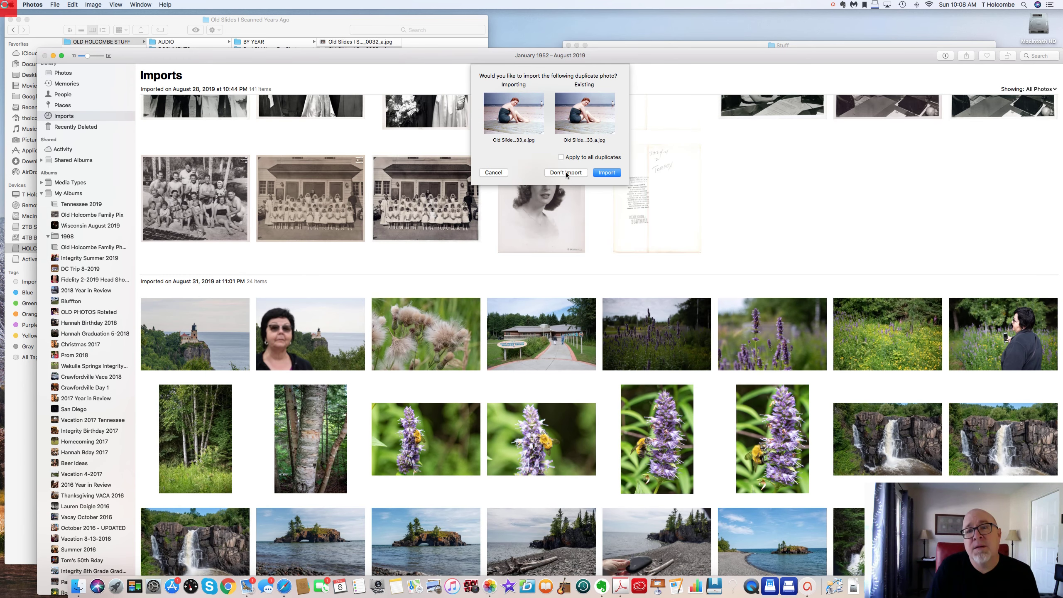
pyautogui.click(563, 172)
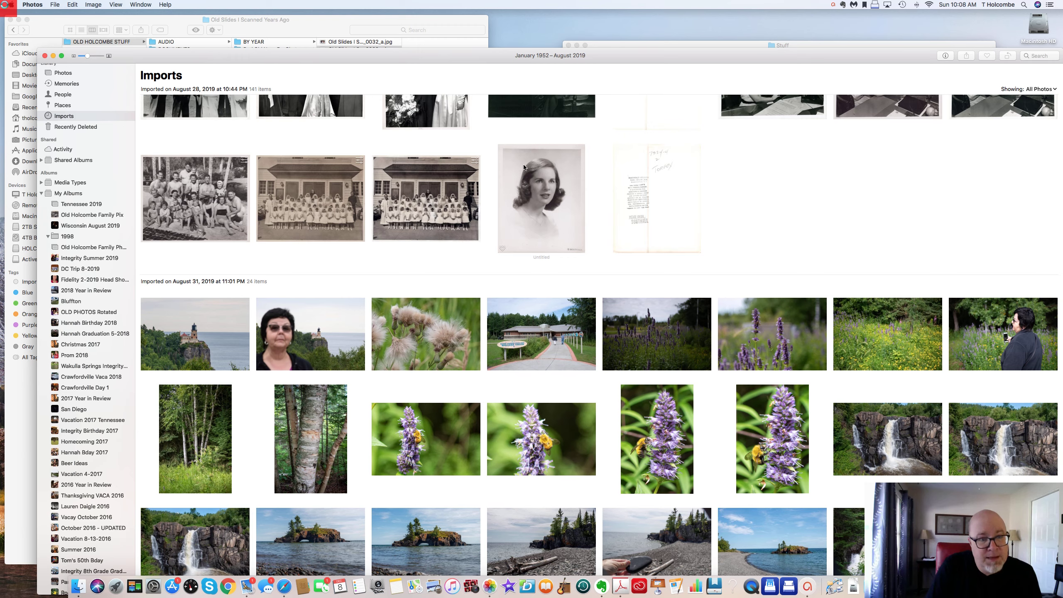
pyautogui.scroll(-3, 530, 168)
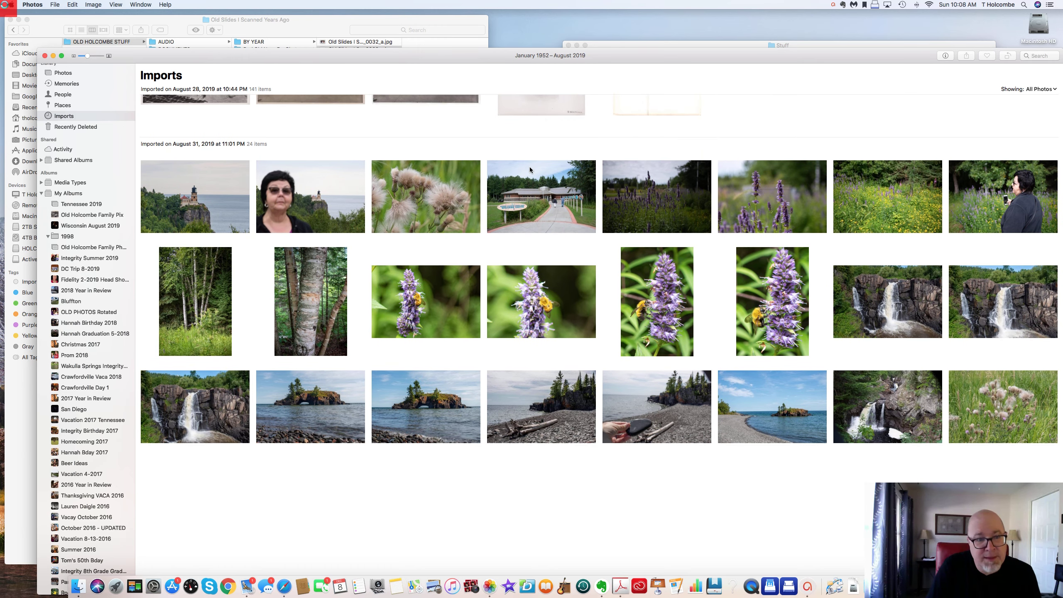
pyautogui.scroll(3, 530, 168)
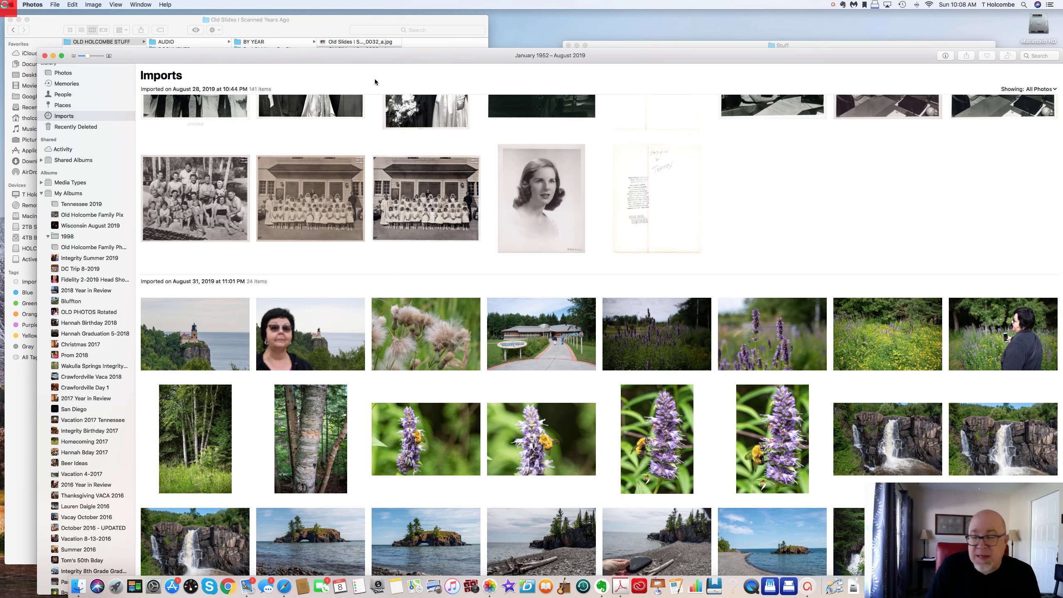
# Minimize Photos and preview slides 0049_b, 0053_b and 0040_a in Finder's Stuff folder, moving its window so the file details are uncovered.
pyautogui.click(53, 55)
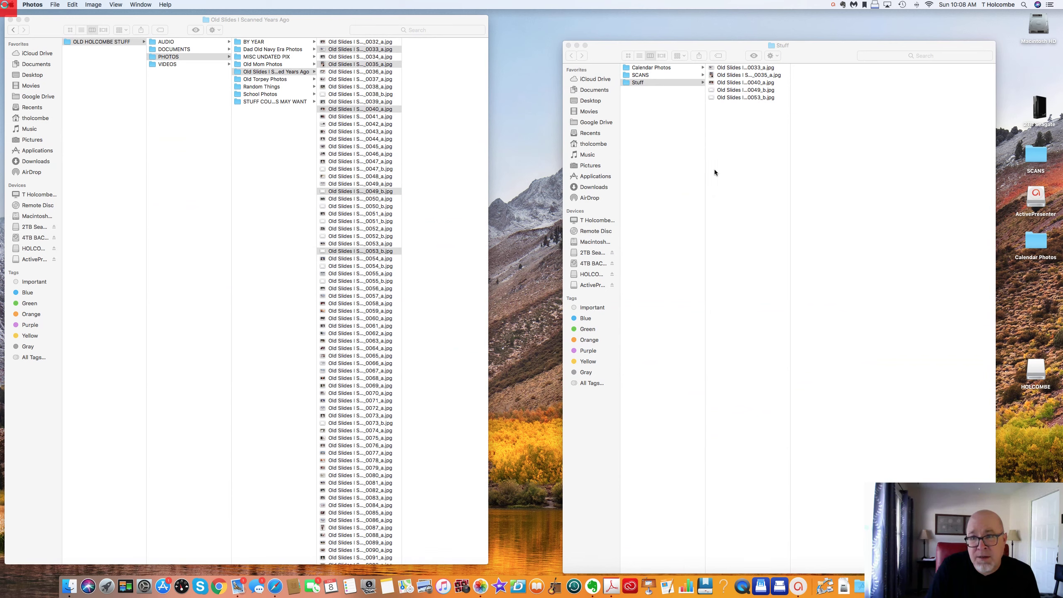
pyautogui.click(734, 92)
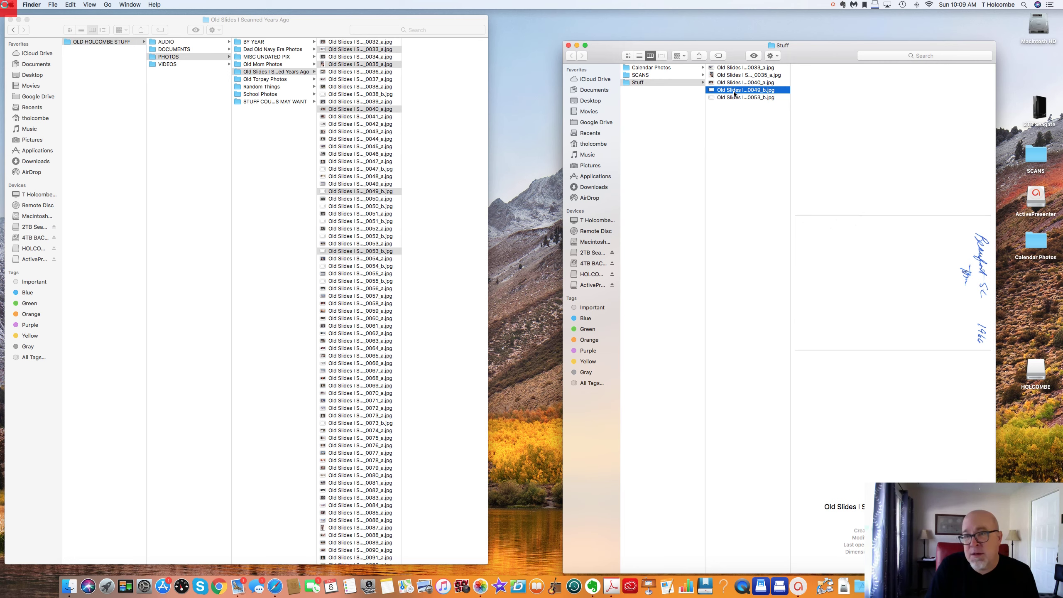
pyautogui.click(736, 98)
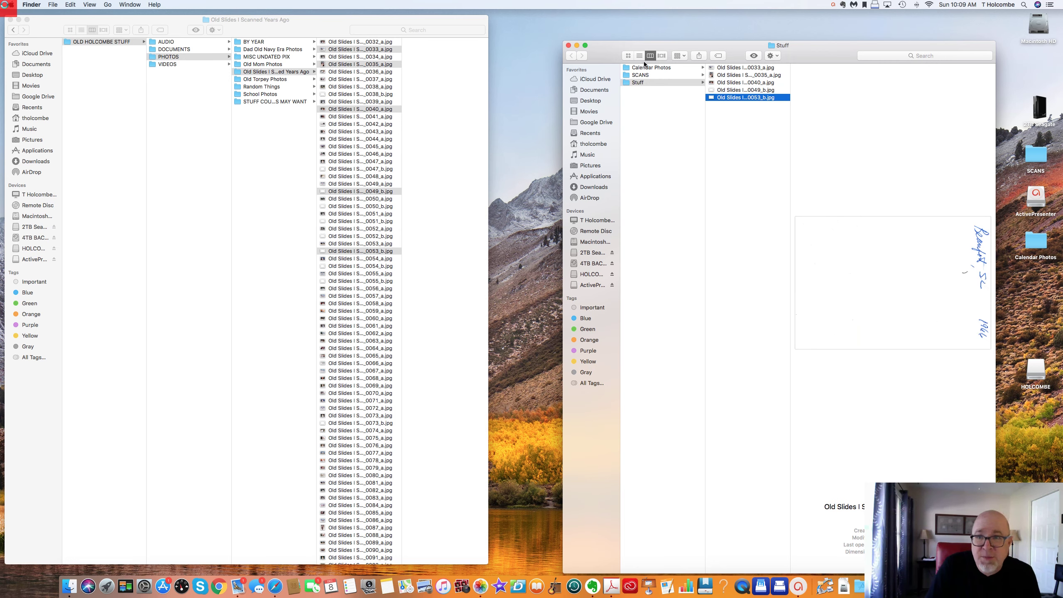
pyautogui.moveTo(596, 52); pyautogui.dragTo(530, 30)
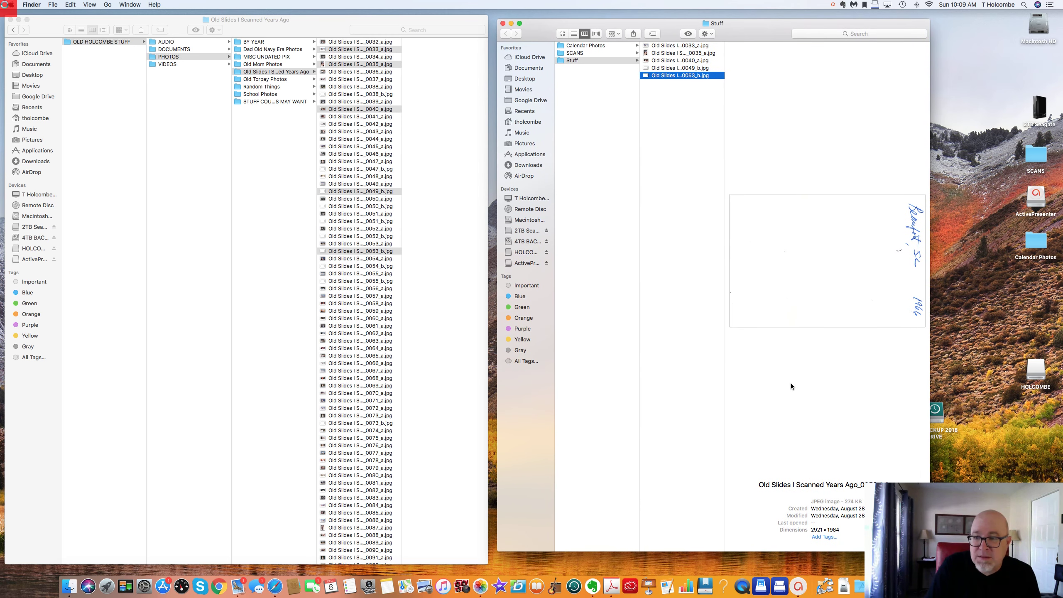
pyautogui.click(689, 68)
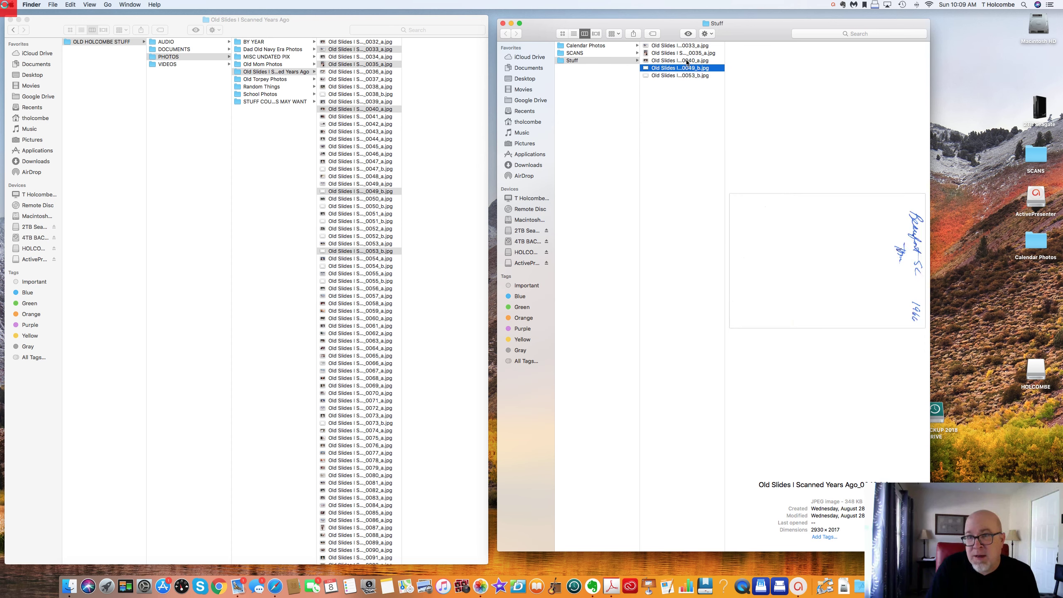
pyautogui.click(687, 61)
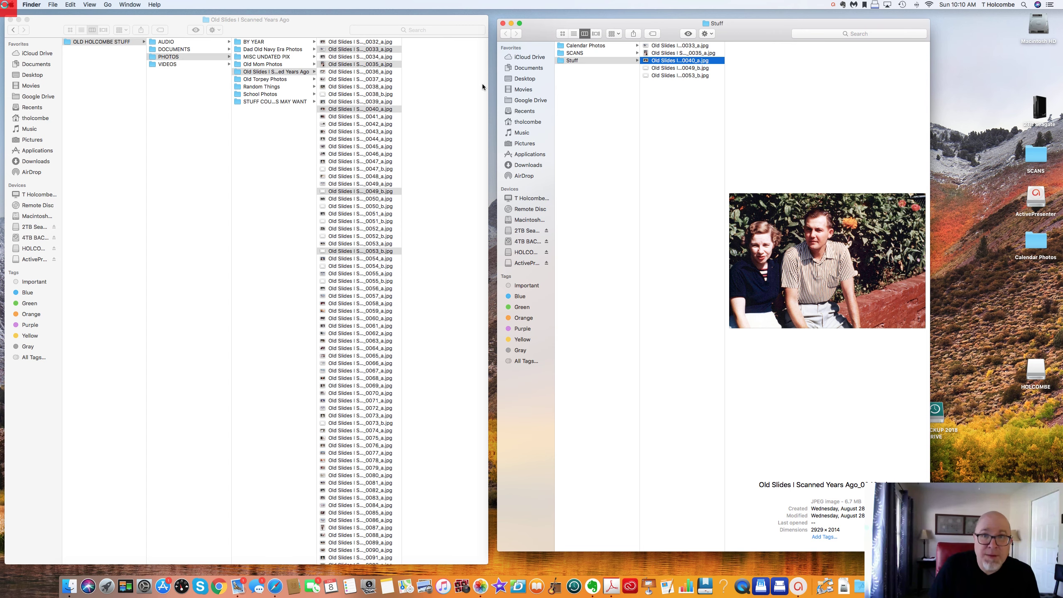
pyautogui.click(73, 40)
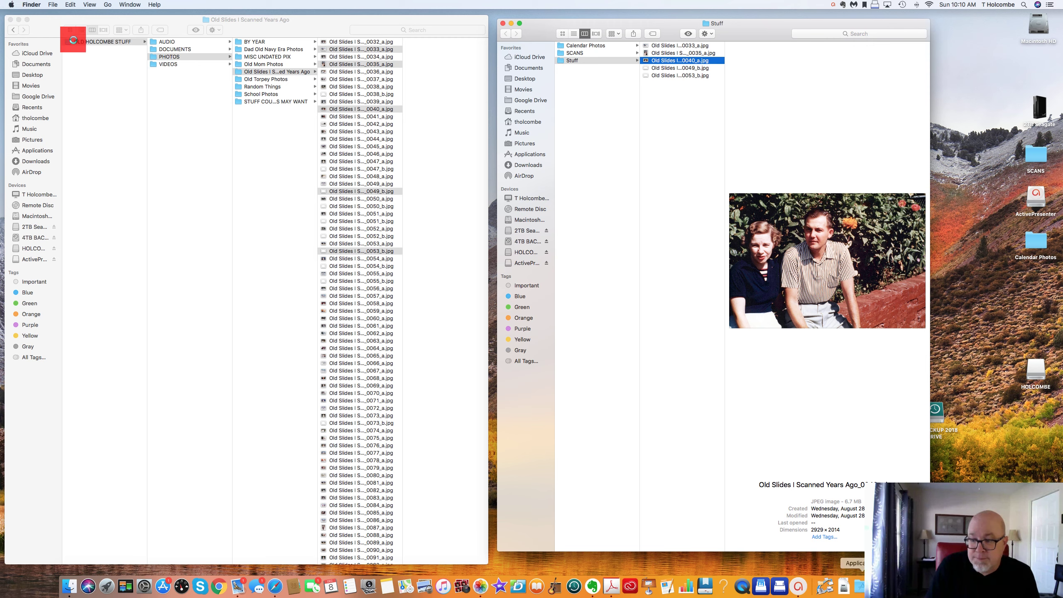
pyautogui.click(832, 6)
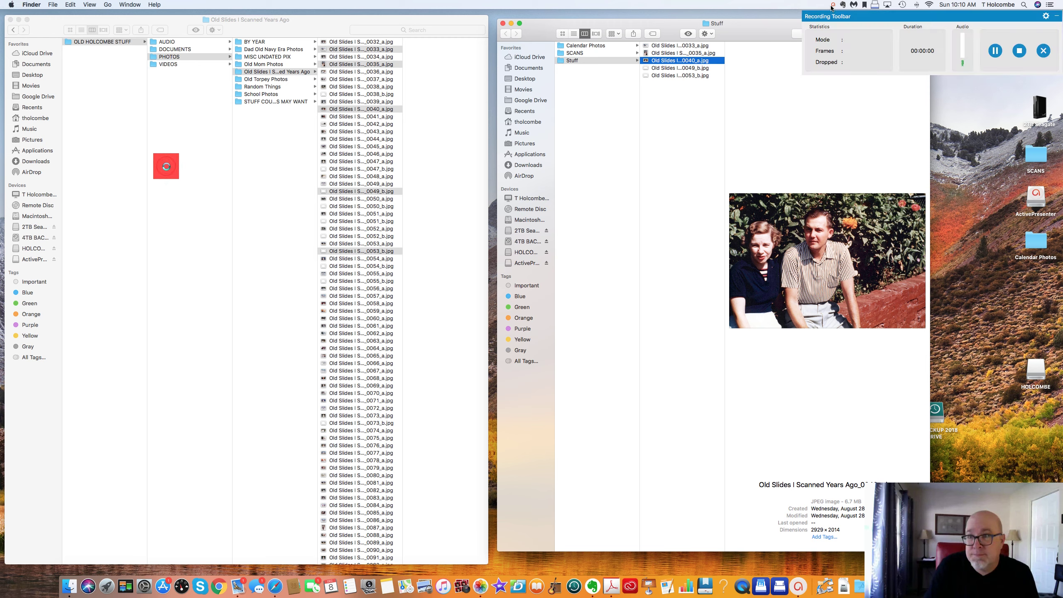